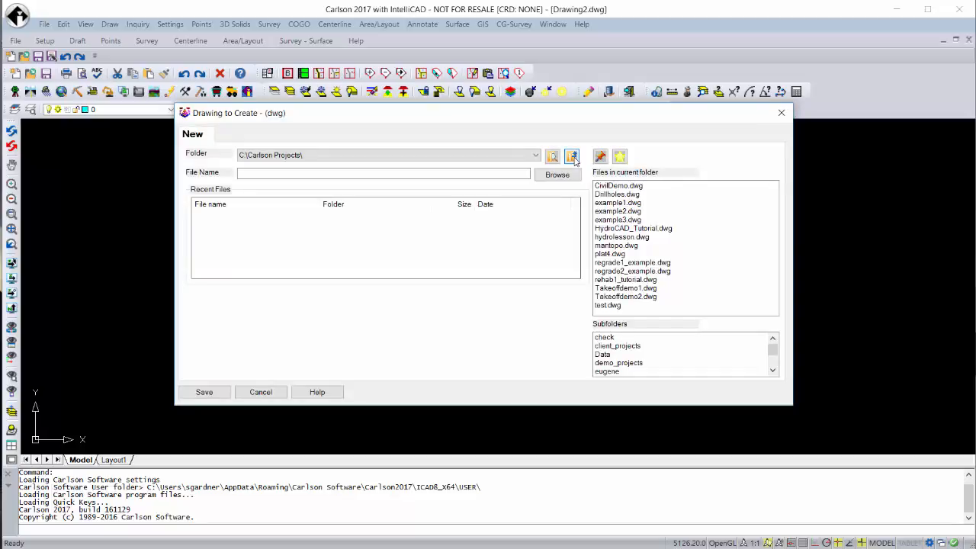
# Create a folder named RA in Carlson Projects and save the new drawing in it as RA.dwg
pyautogui.click(573, 157)
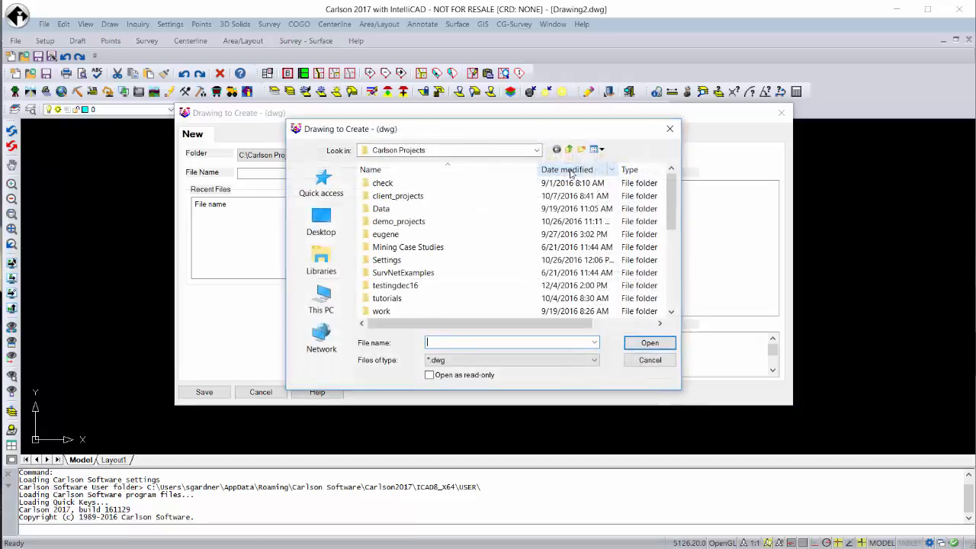
pyautogui.click(581, 149)
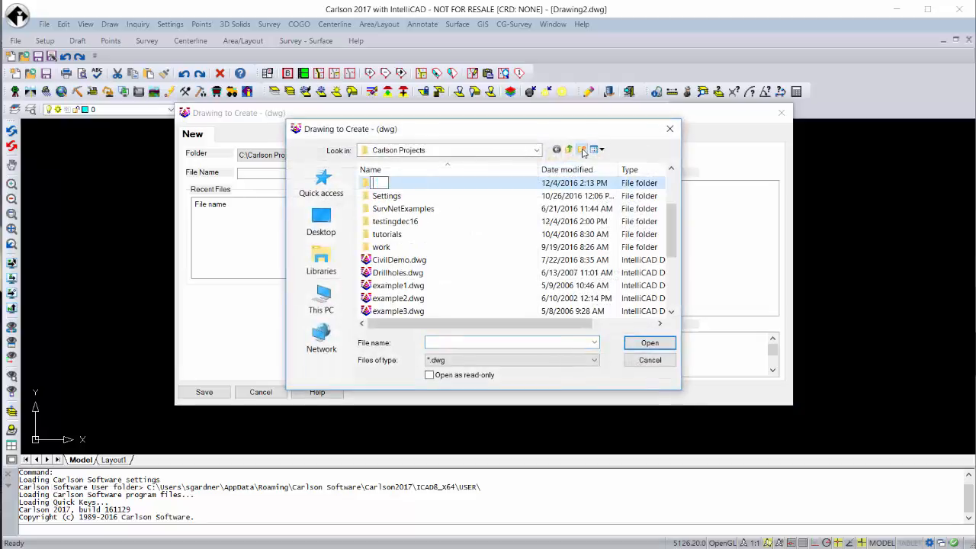
pyautogui.write('RA')
pyautogui.doubleClick(480, 184)
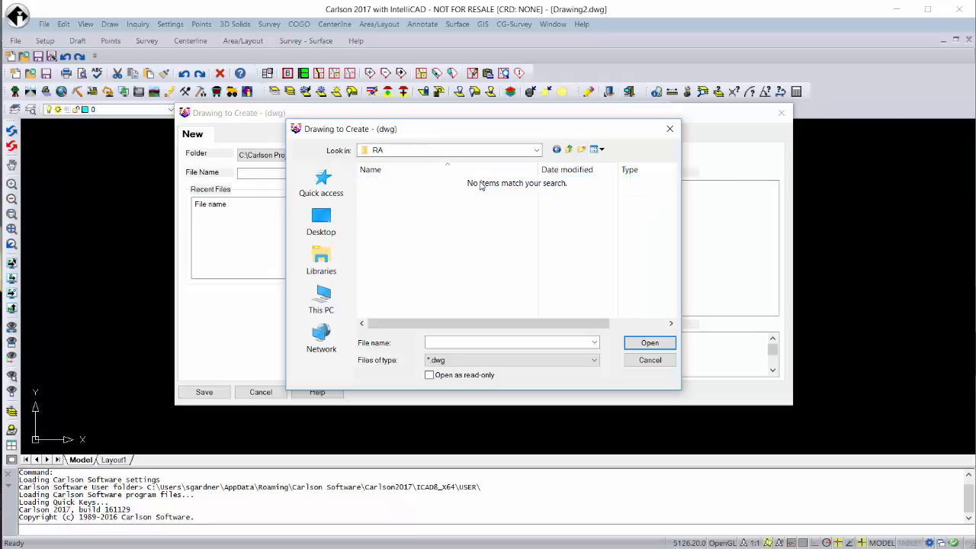
pyautogui.click(456, 342)
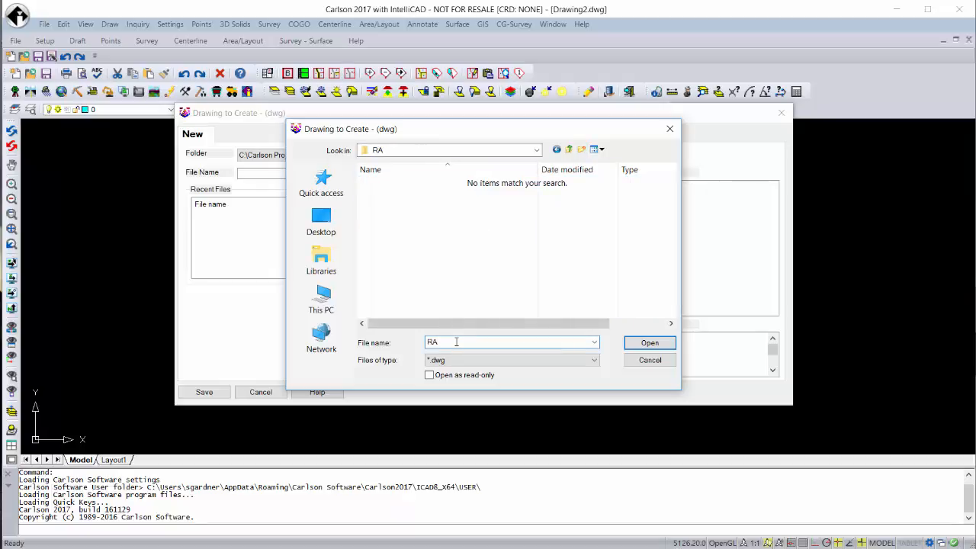
pyautogui.click(644, 342)
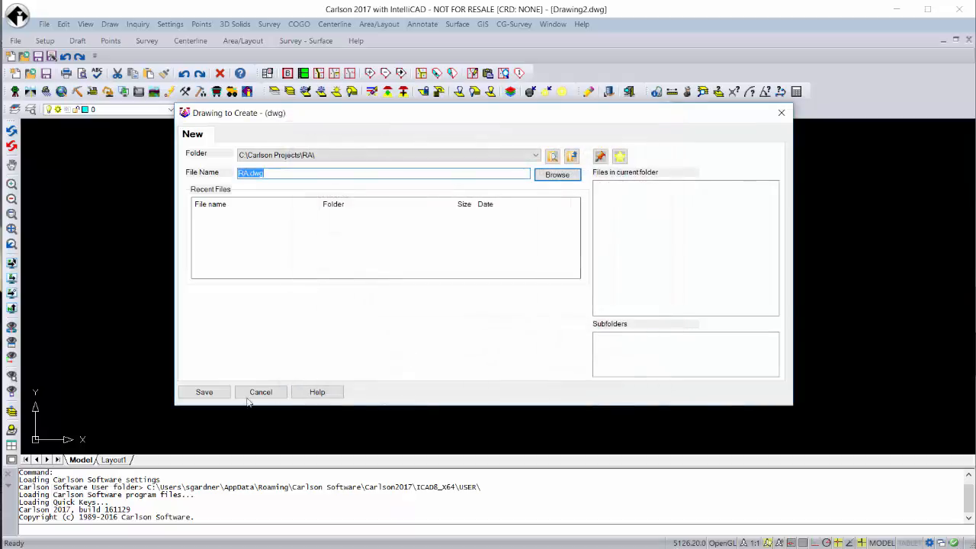
pyautogui.click(203, 391)
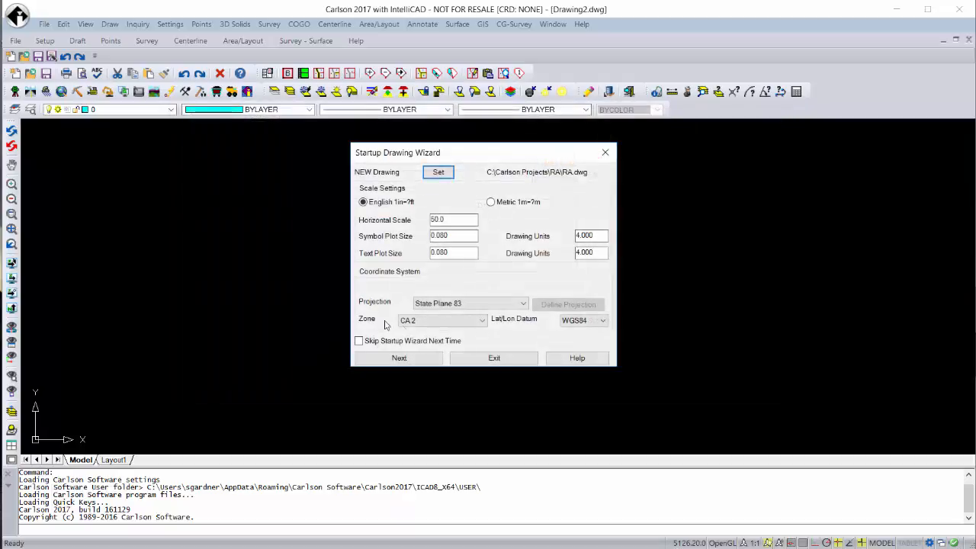
# Accept the startup drawing settings and set up a new coordinate file with points imported from a Text/ASCII file
pyautogui.click(404, 359)
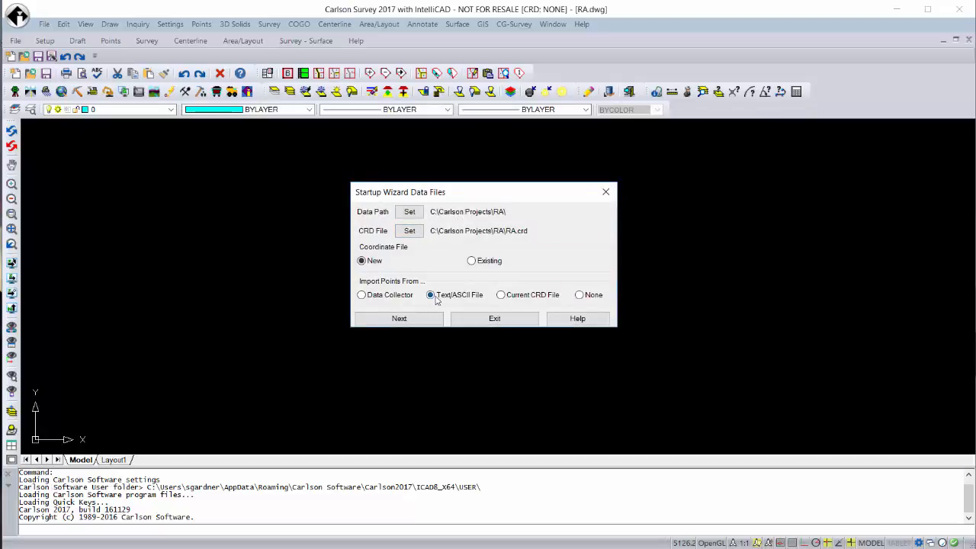
pyautogui.click(418, 318)
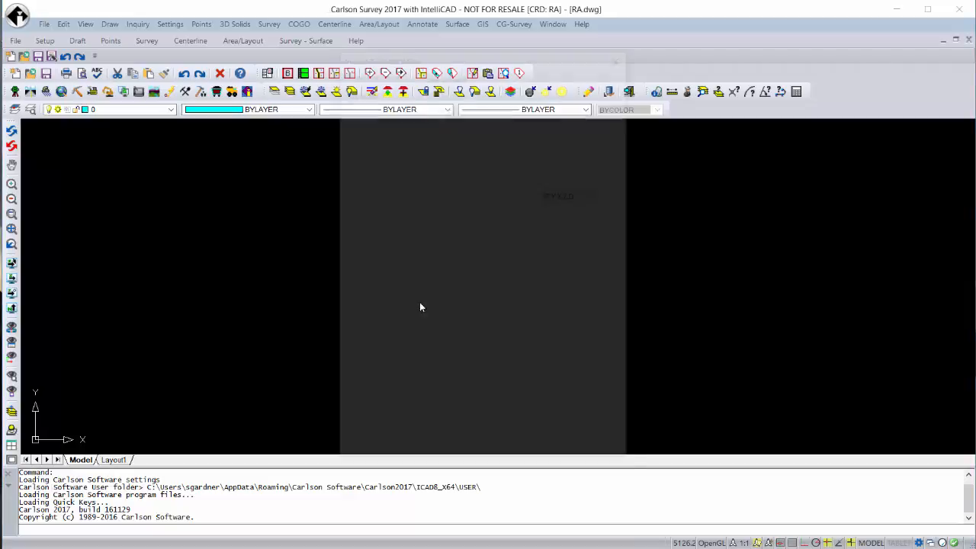
# Choose roundabout.txt from the demo_projects\Overview folder as the text file to import
pyautogui.click(483, 130)
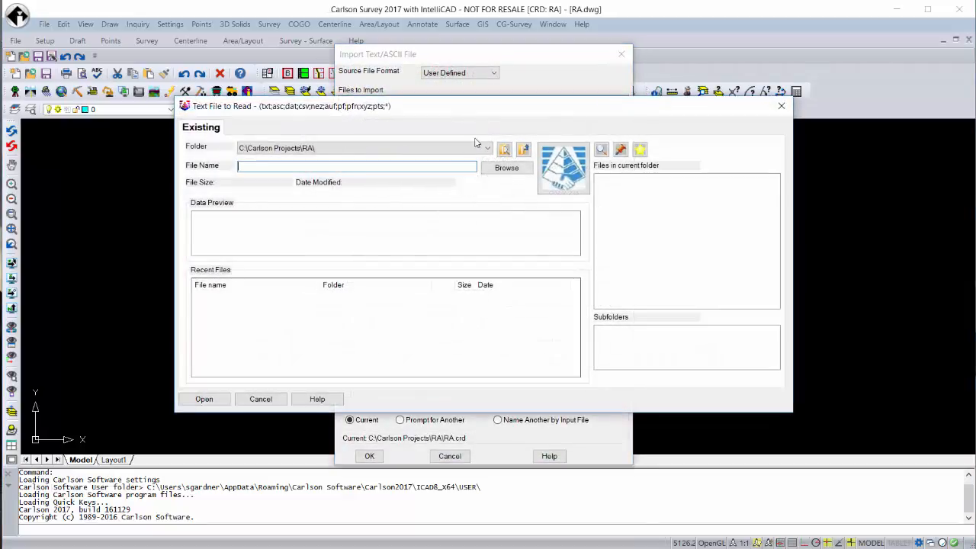
pyautogui.click(522, 151)
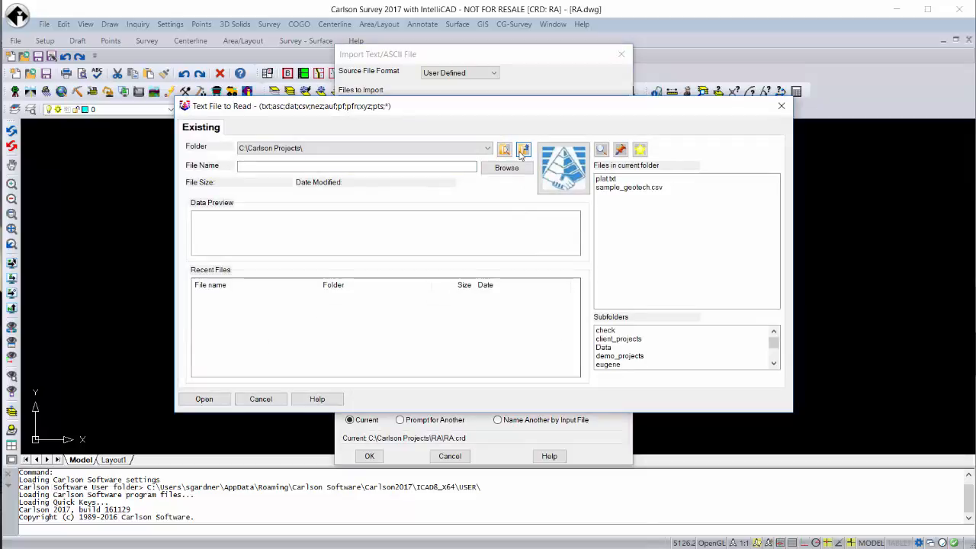
pyautogui.click(506, 168)
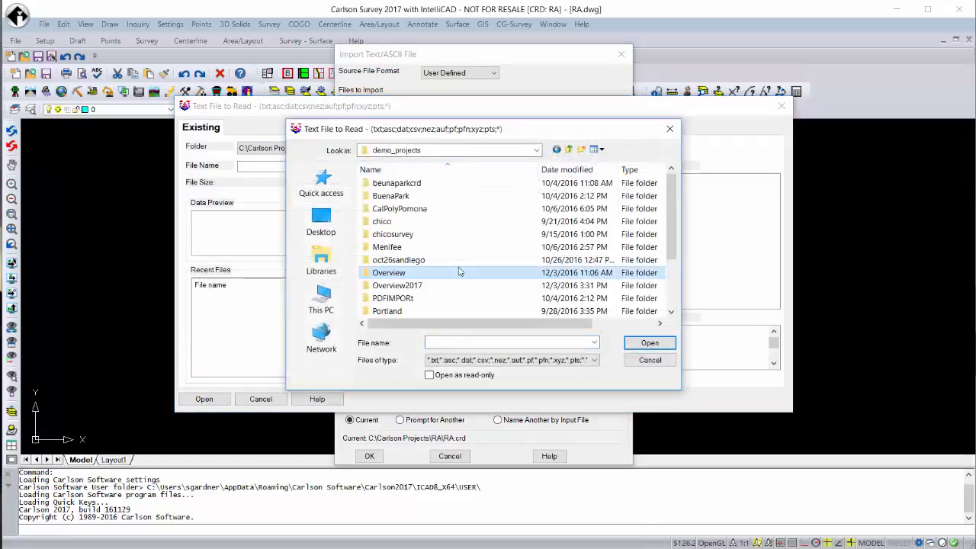
pyautogui.scroll(-1, 481, 243)
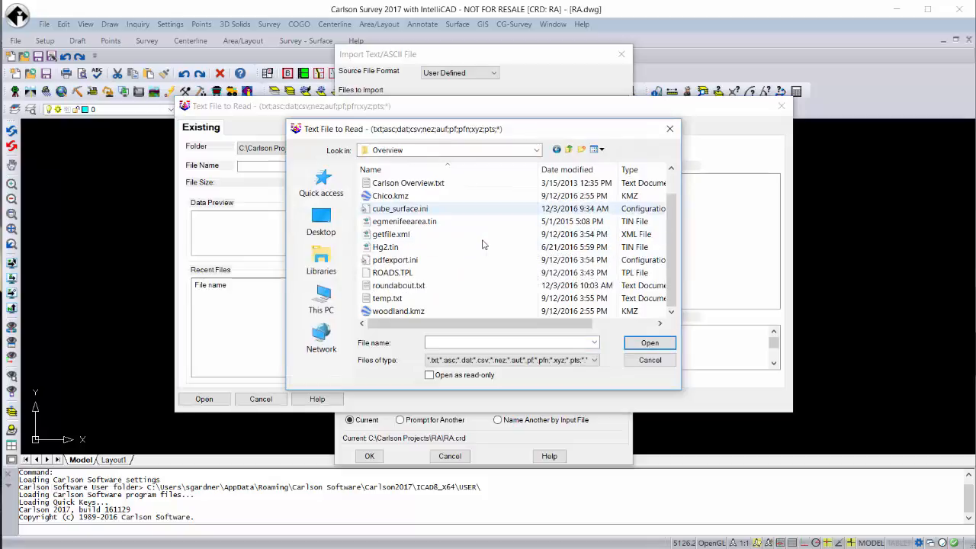
pyautogui.click(458, 288)
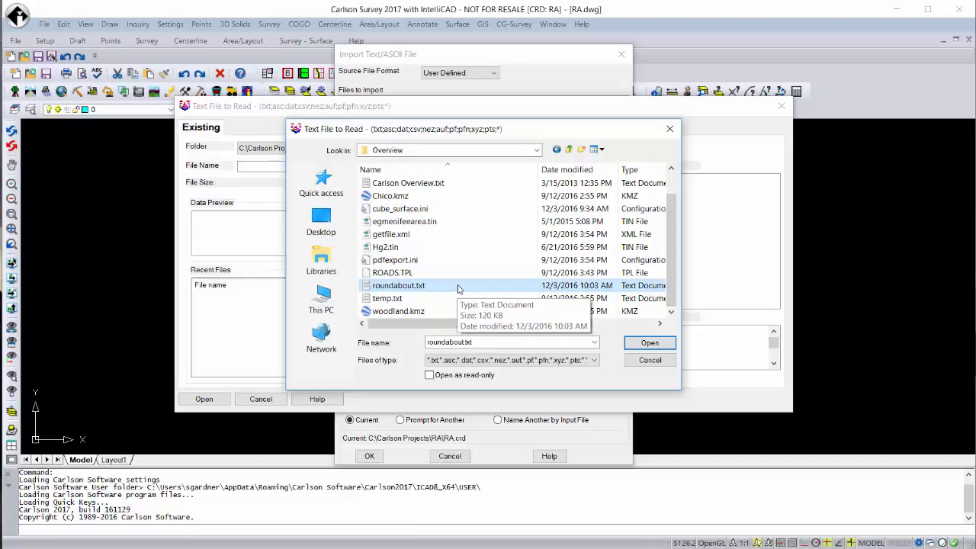
pyautogui.click(640, 343)
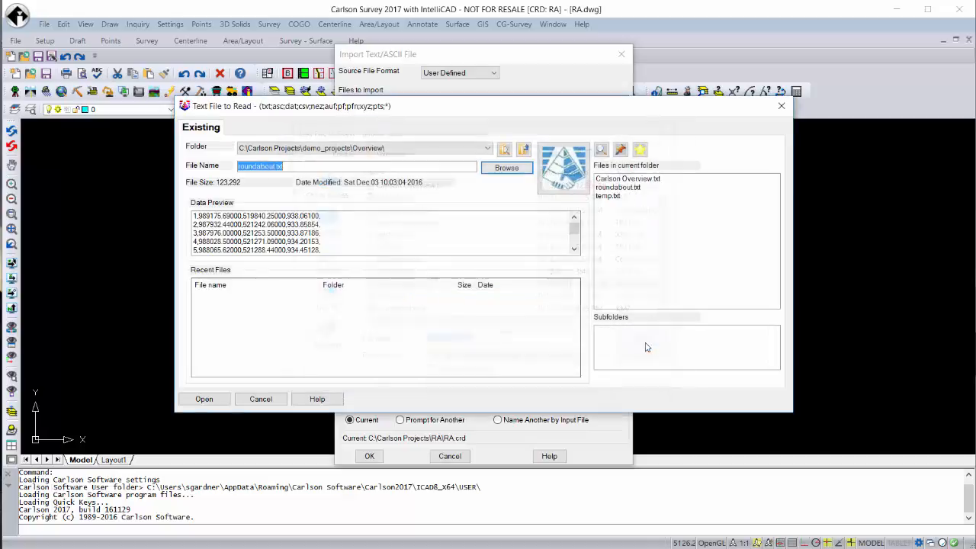
pyautogui.click(216, 403)
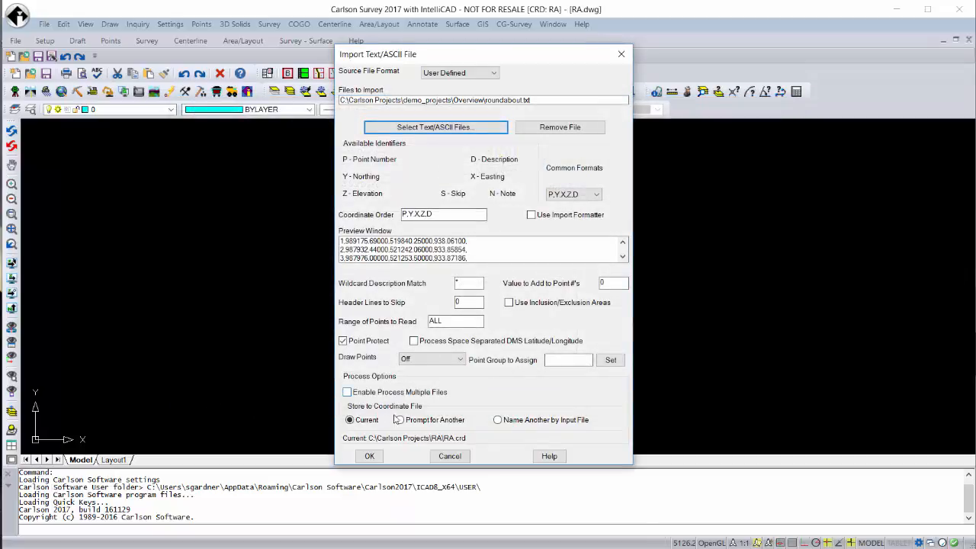
# Import the points in P,Y,X,Z,D order into the current coordinate file and exit the import wizard without drawing them
pyautogui.click(369, 457)
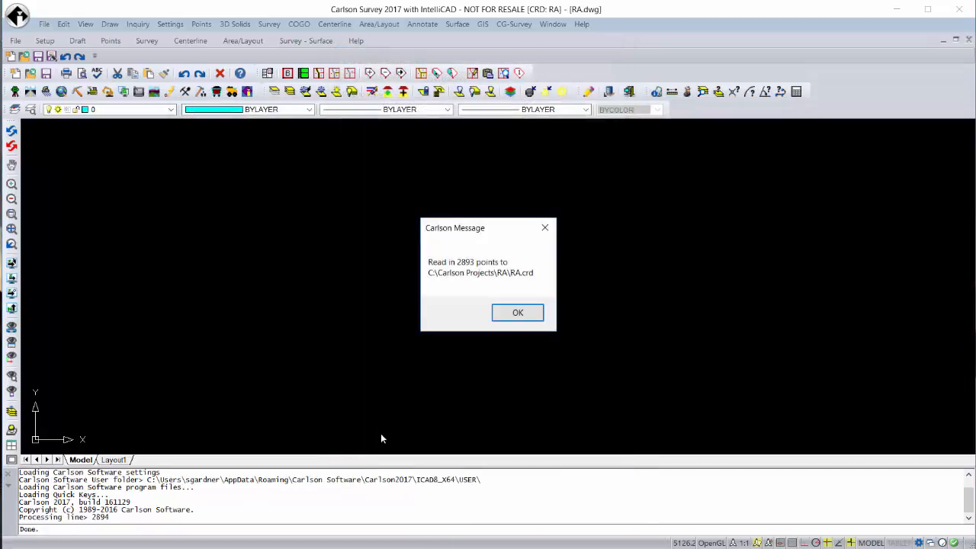
pyautogui.click(521, 319)
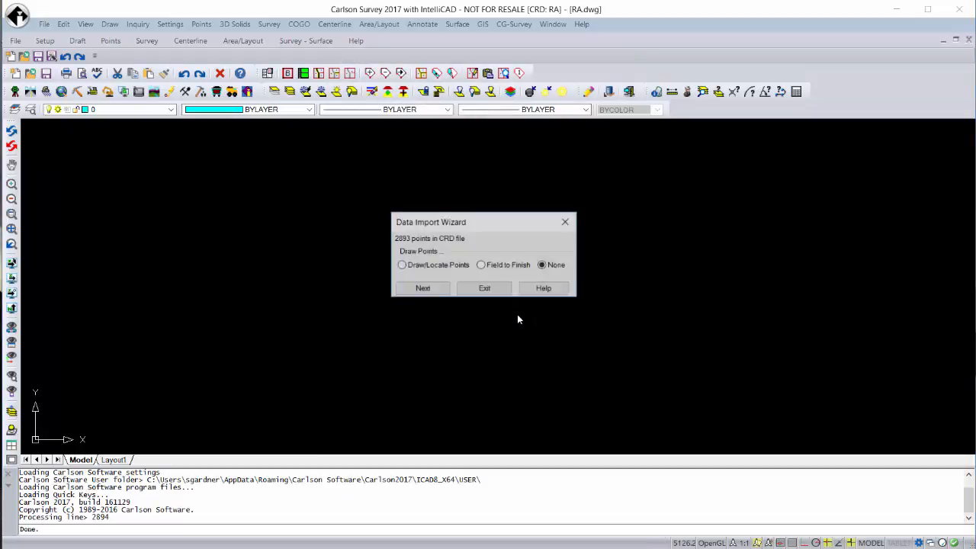
pyautogui.click(477, 292)
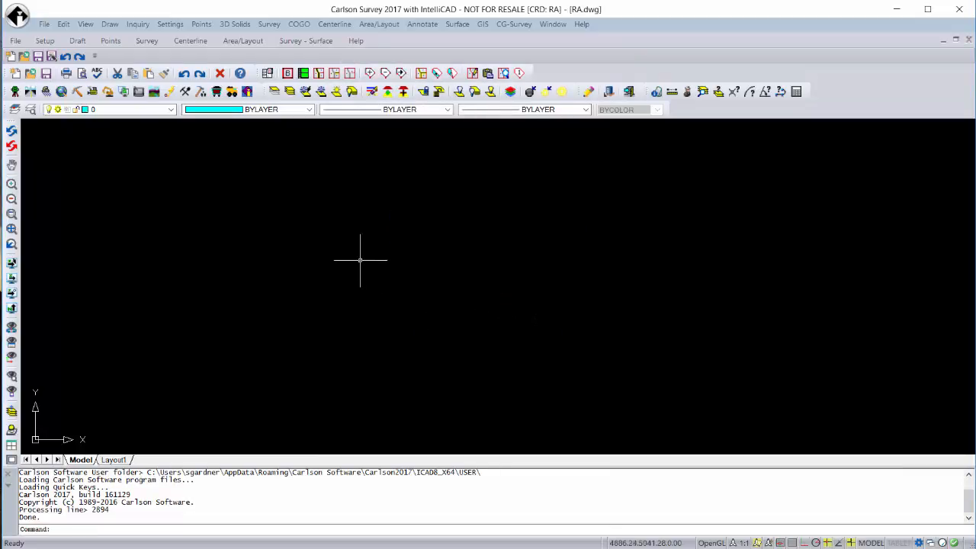
# Draw points 1-2893 as nodes only on the PNTS layer at their real elevations with Draw-Locate Points
pyautogui.click(202, 24)
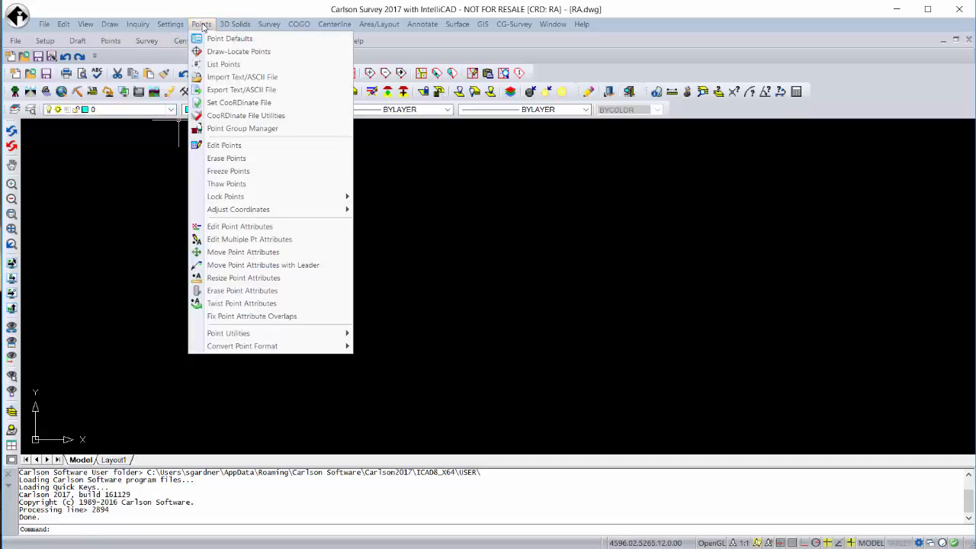
pyautogui.click(215, 52)
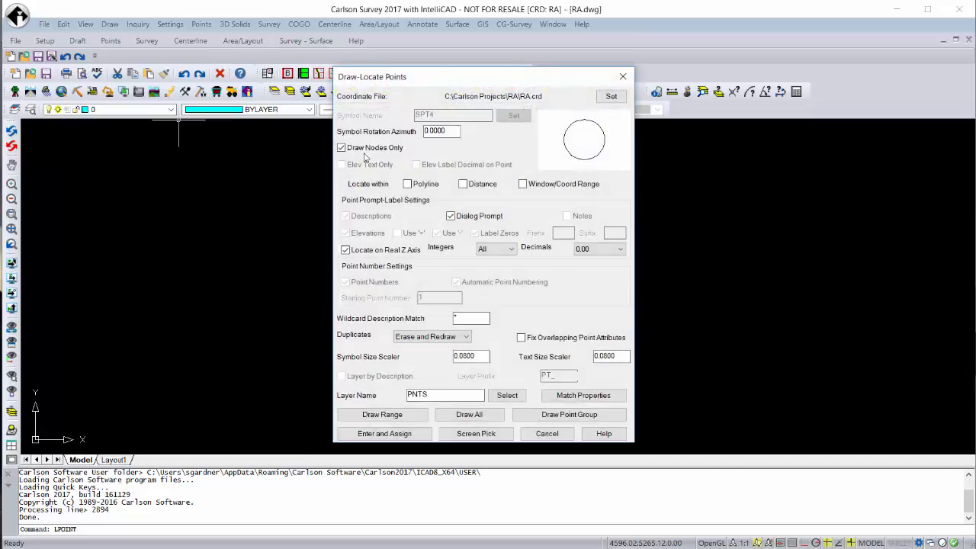
pyautogui.click(382, 414)
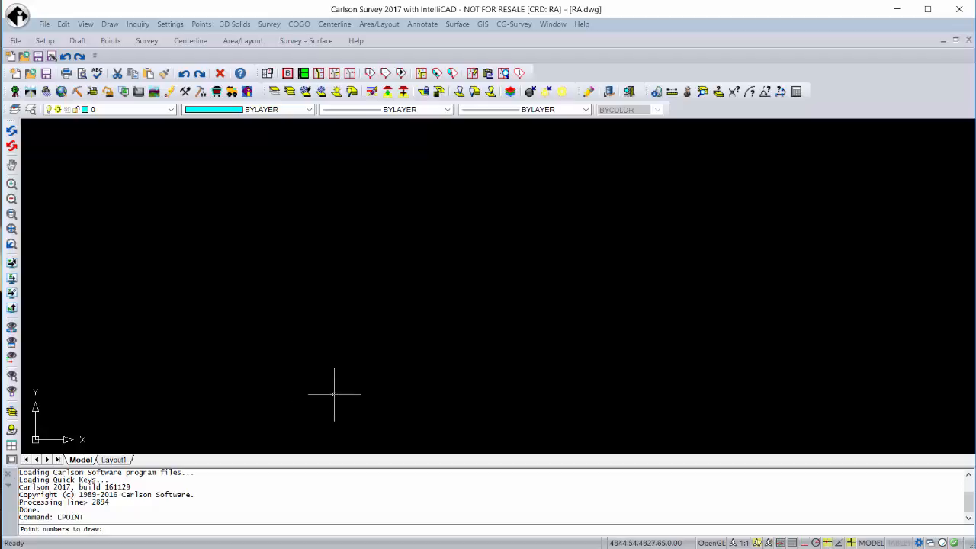
pyautogui.write('1-2893')
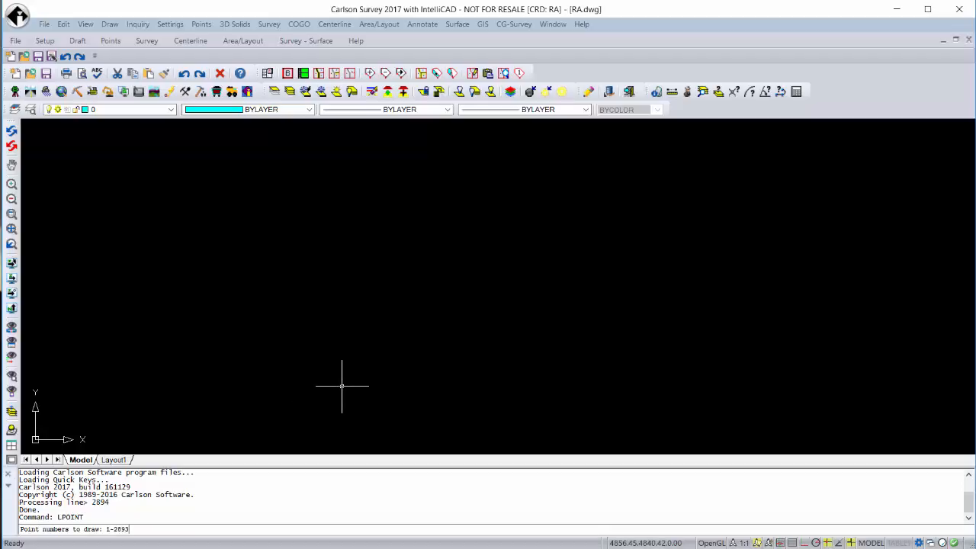
pyautogui.press('Return')
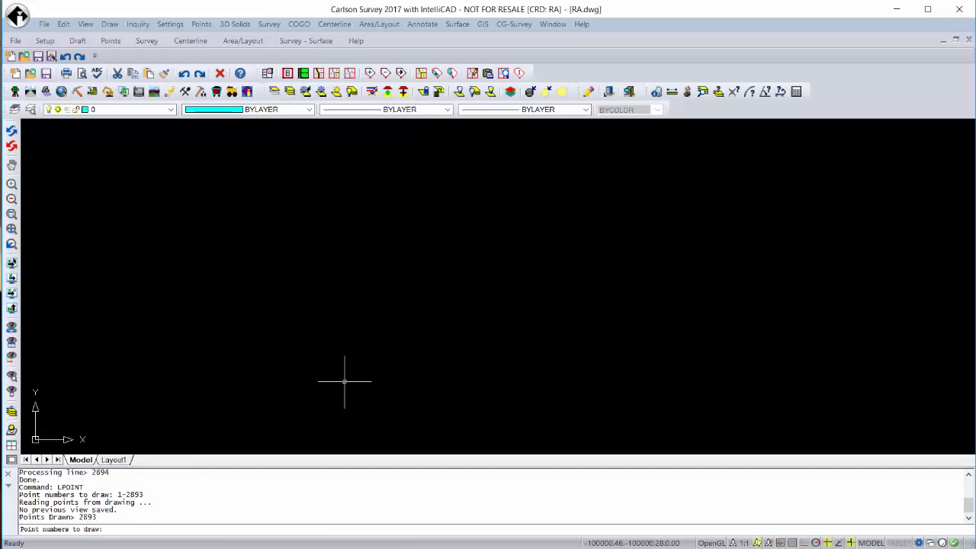
pyautogui.press('Return')
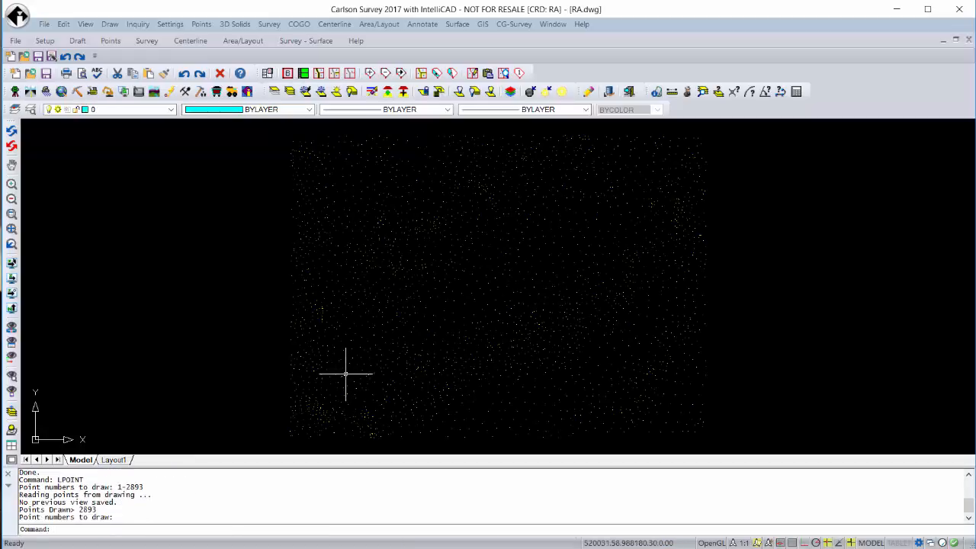
# Set Triangulate & Contour to write a triangulation file named eg in the RA project folder
pyautogui.click(460, 26)
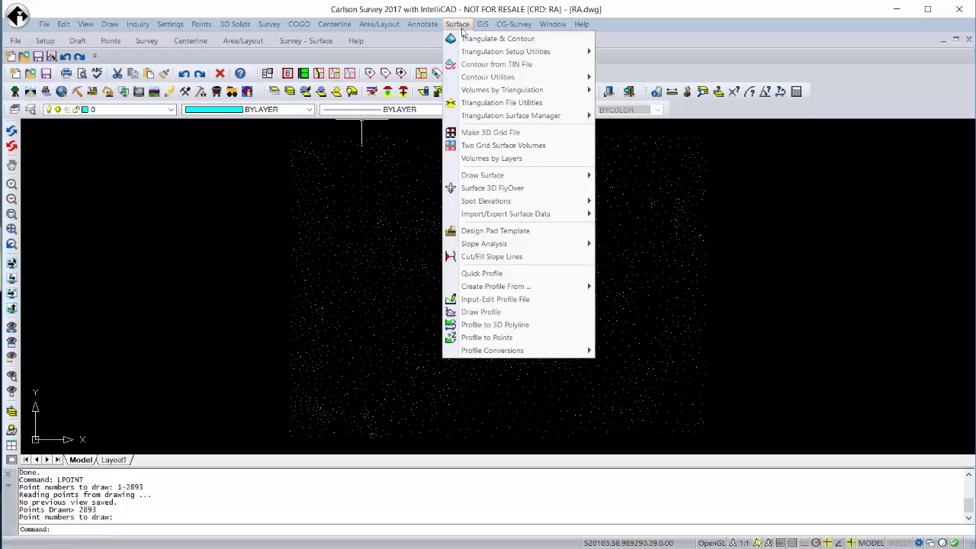
pyautogui.click(487, 39)
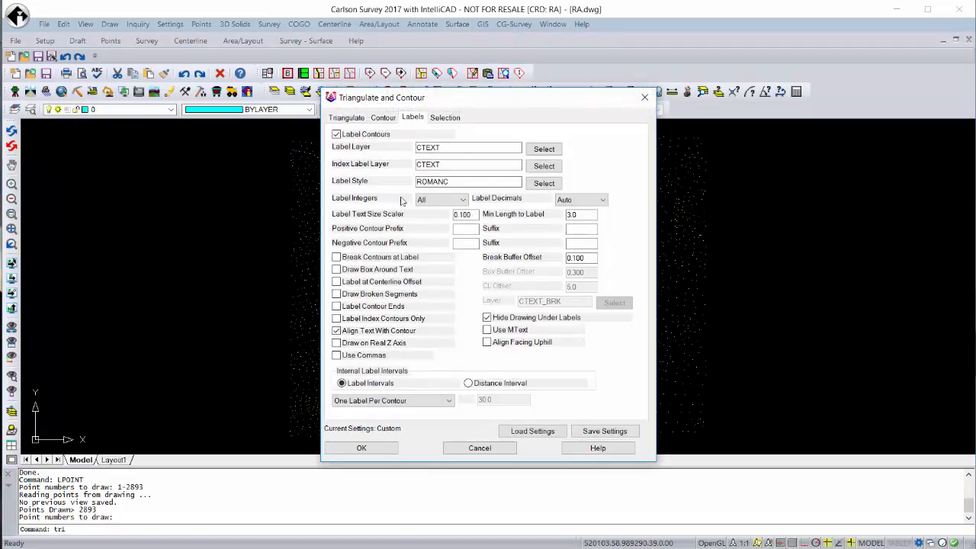
pyautogui.click(355, 117)
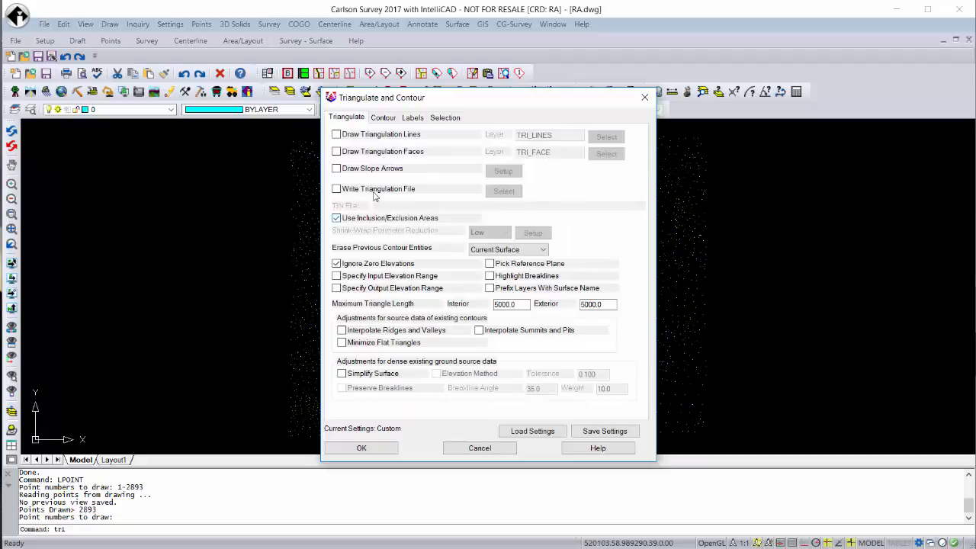
pyautogui.click(336, 189)
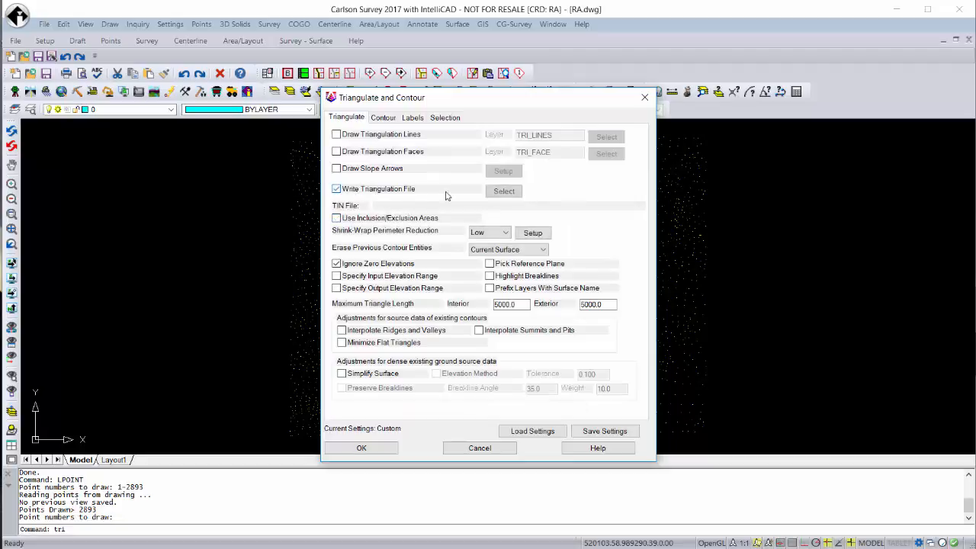
pyautogui.click(503, 191)
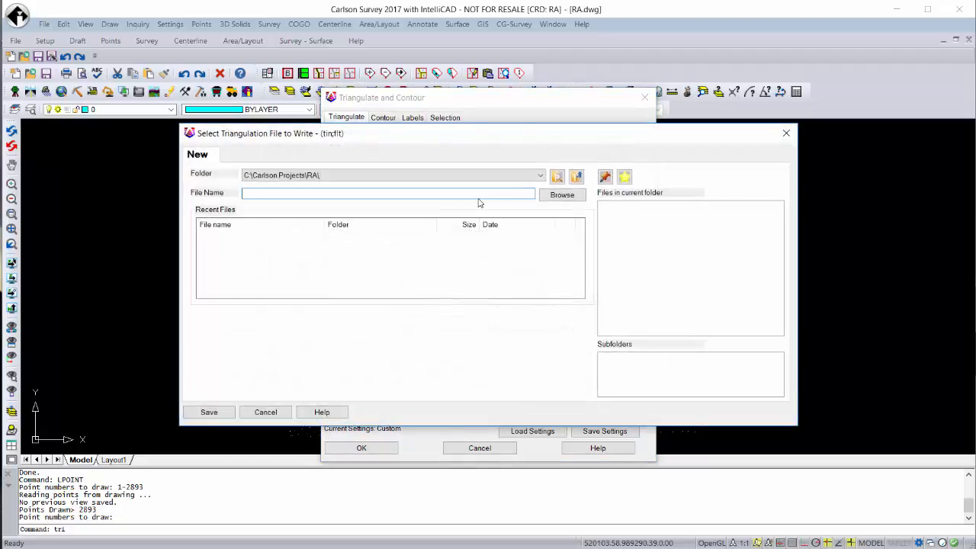
pyautogui.write('eg')
pyautogui.click(228, 412)
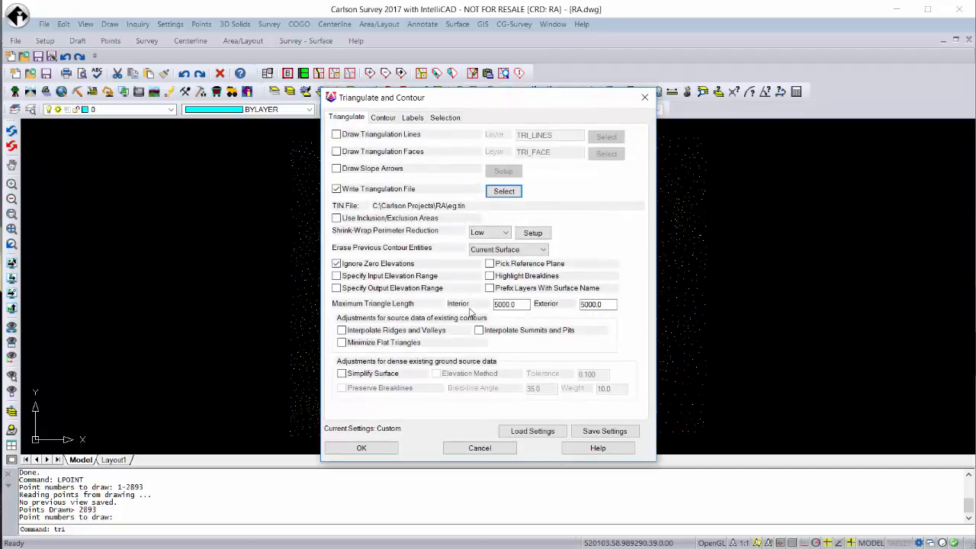
# Turn off contour drawing and triangulate all the drawn points into the surface file
pyautogui.click(382, 116)
pyautogui.click(356, 137)
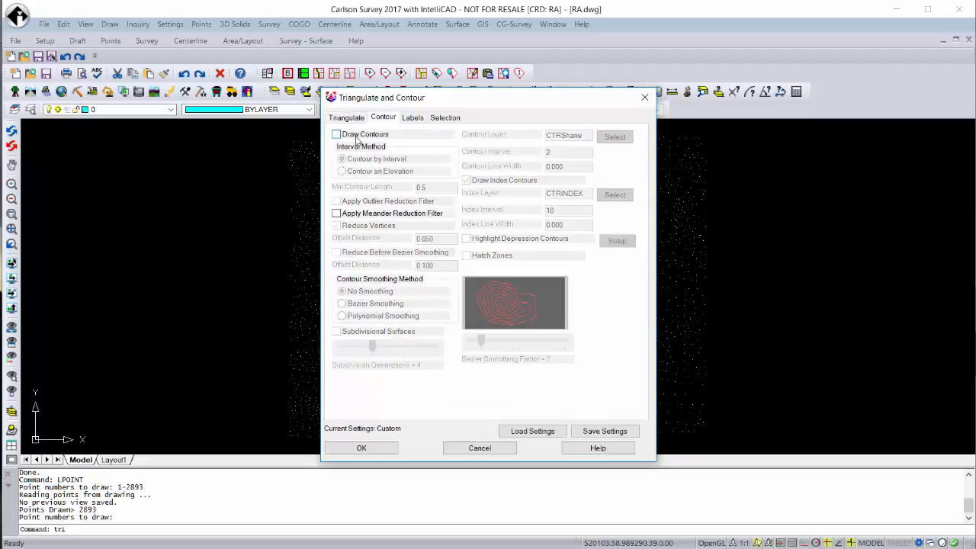
pyautogui.click(372, 448)
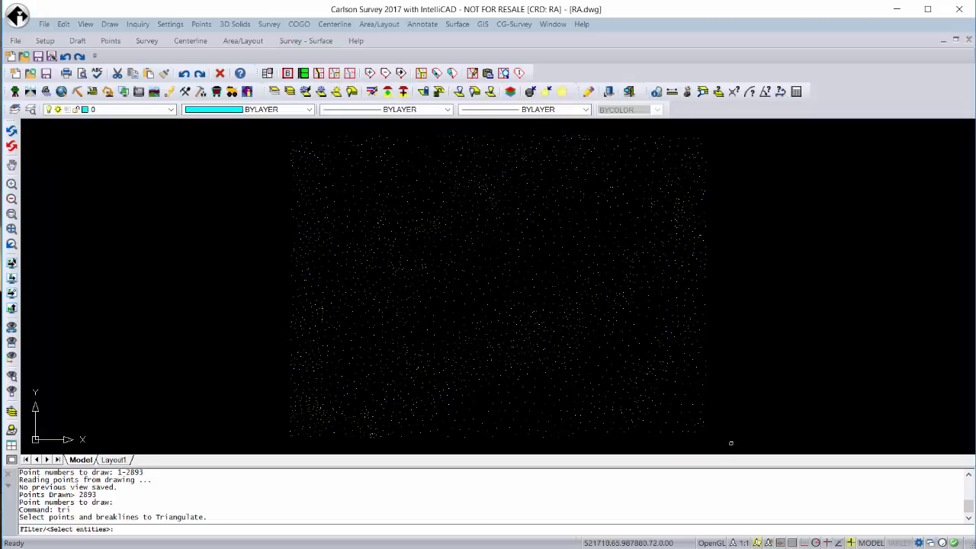
pyautogui.click(730, 442)
pyautogui.click(226, 120)
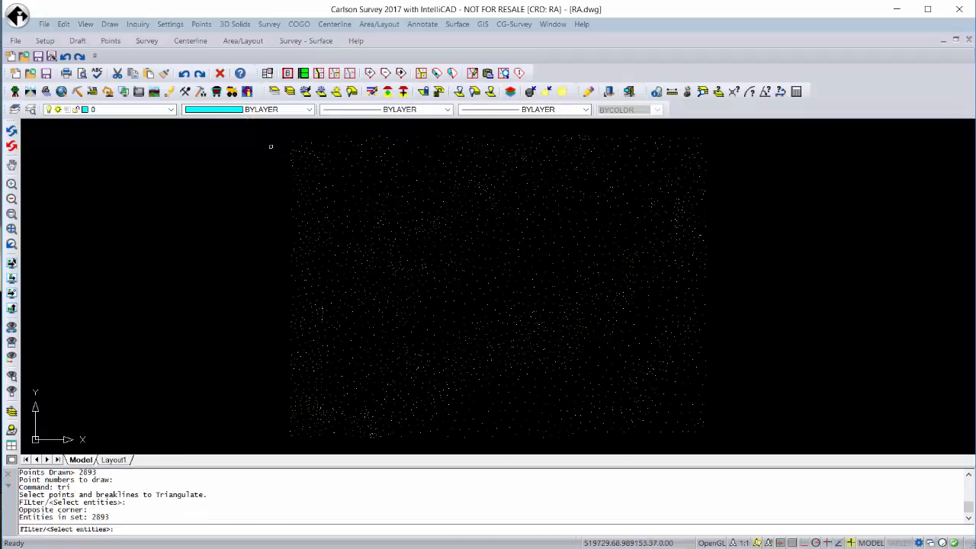
pyautogui.press('Return')
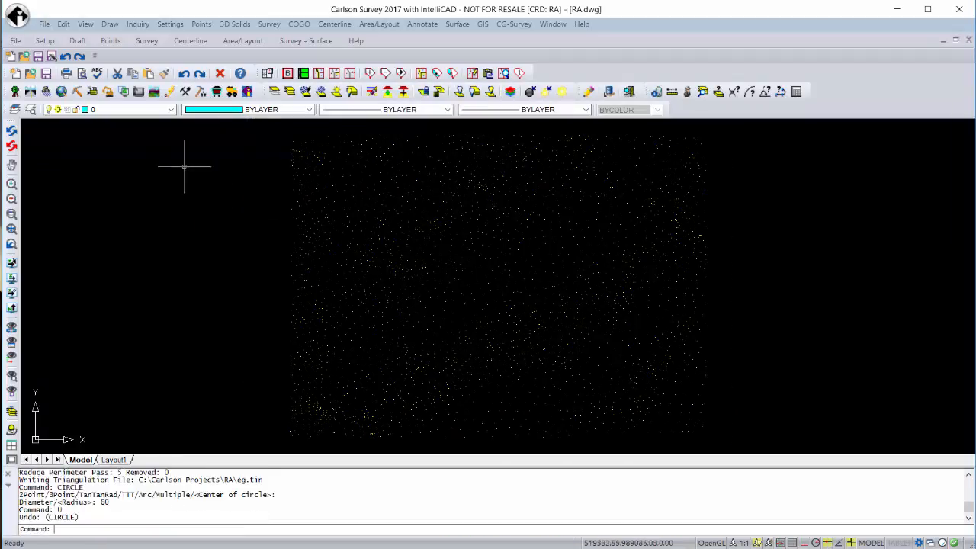
# Make CLINE the current layer and draw a circle of radius 60 in the middle of the survey points
pyautogui.click(171, 110)
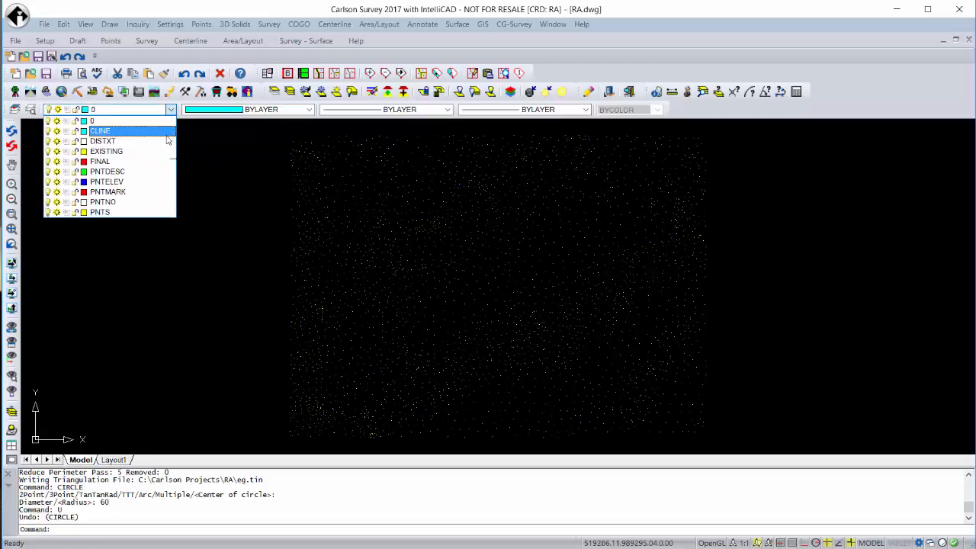
pyautogui.click(169, 133)
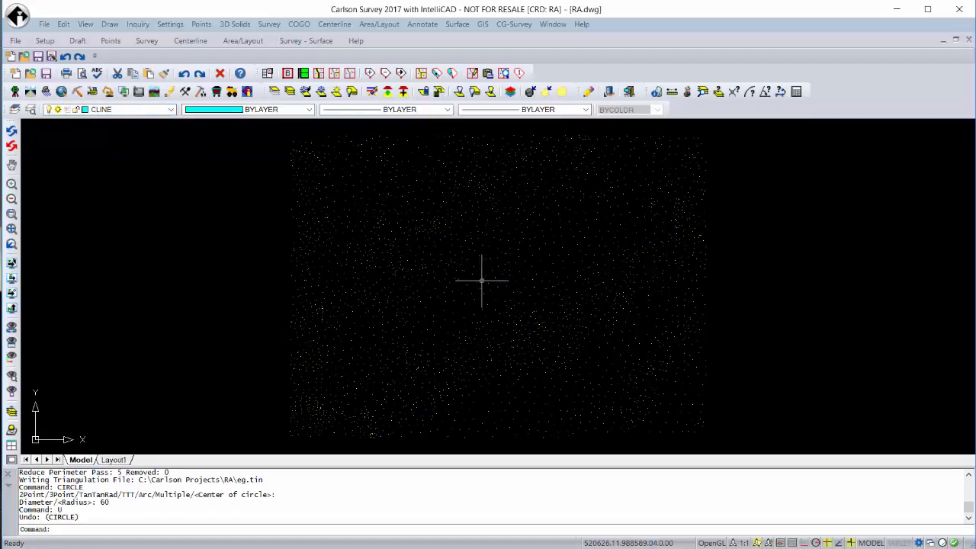
pyautogui.write('CI')
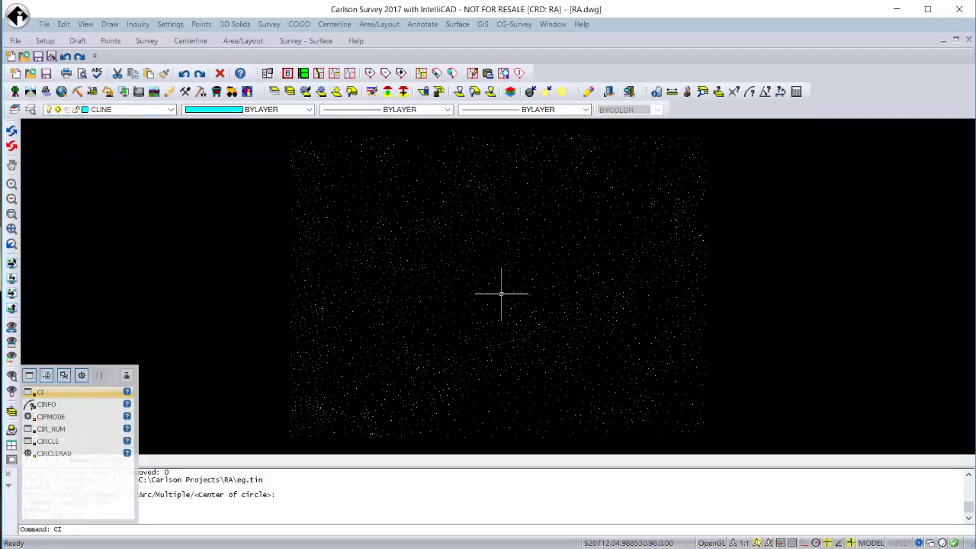
pyautogui.write('R')
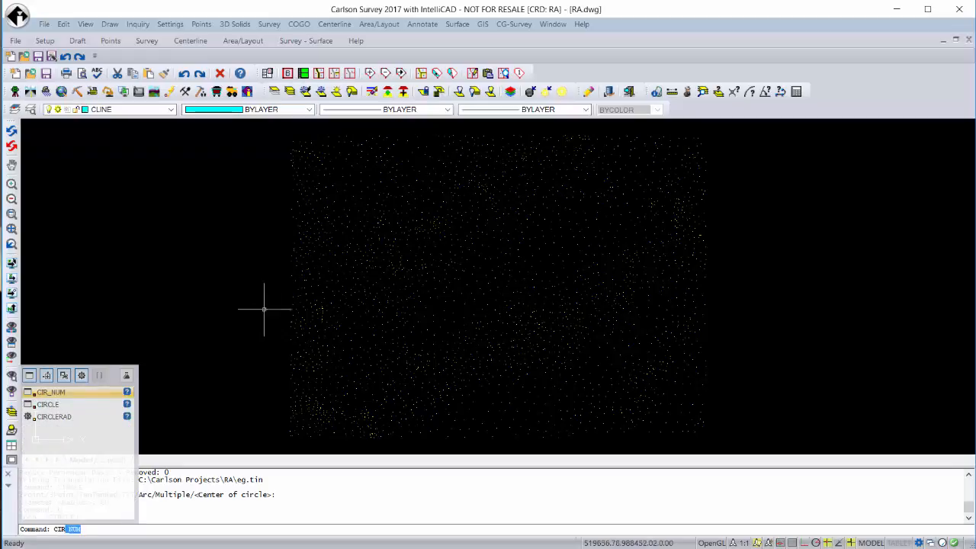
pyautogui.click(48, 404)
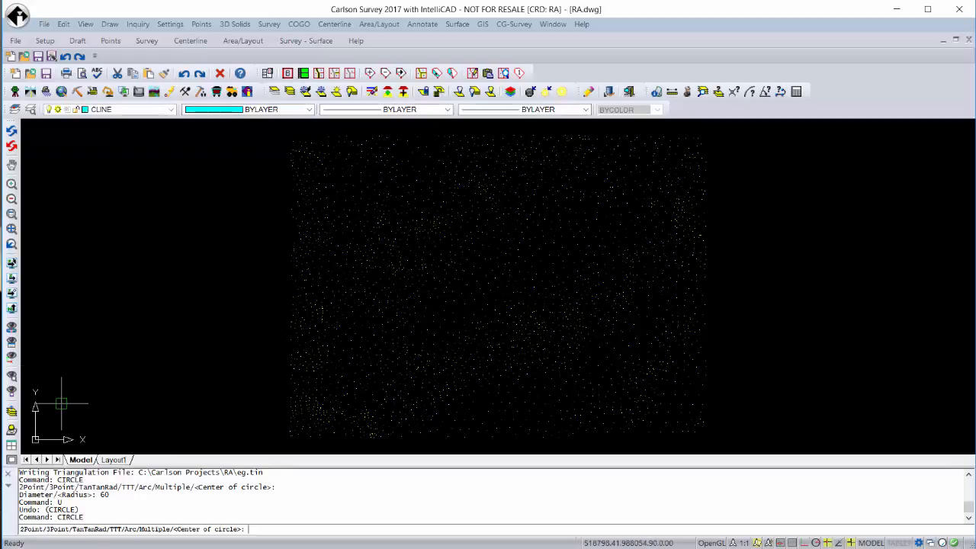
pyautogui.click(494, 278)
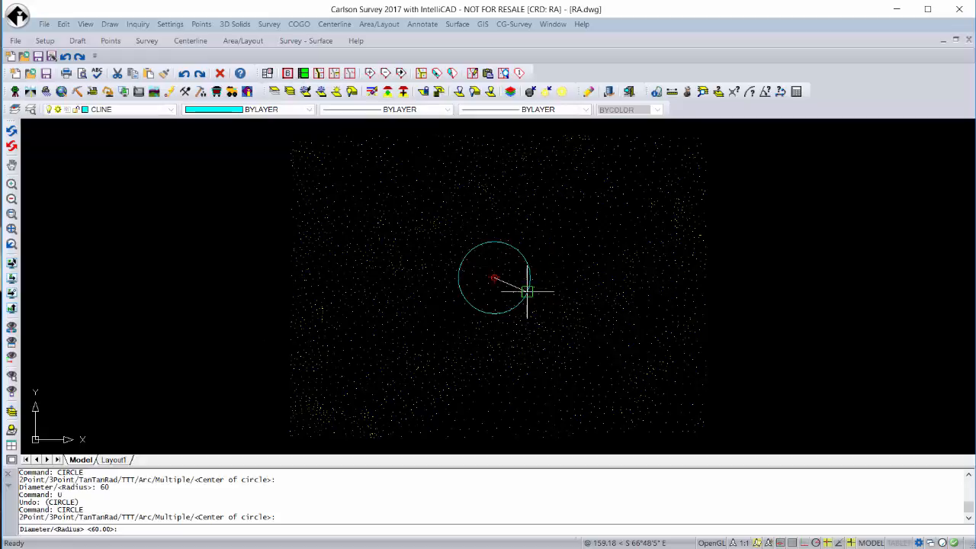
pyautogui.press('Return')
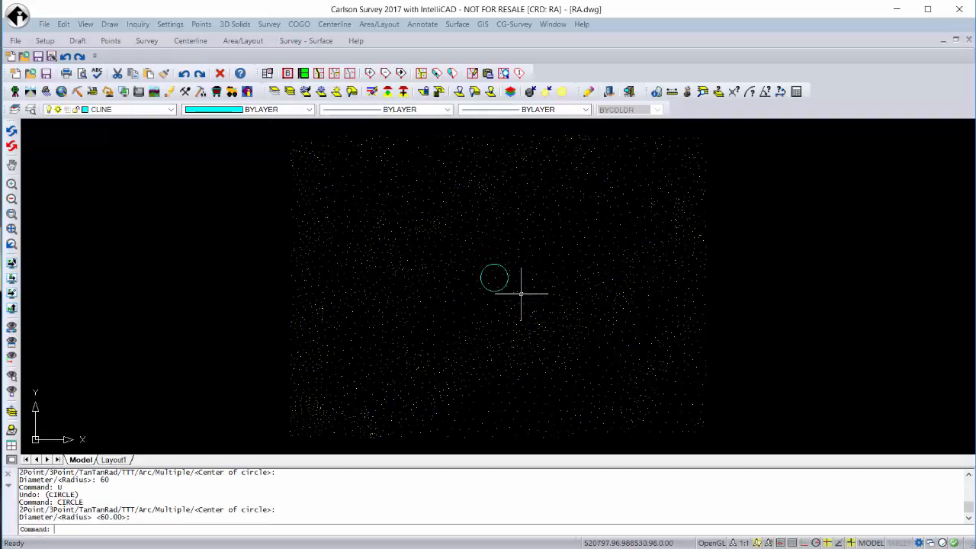
# Draw a second circle of radius 300, concentric with the small circle
pyautogui.press('Return')
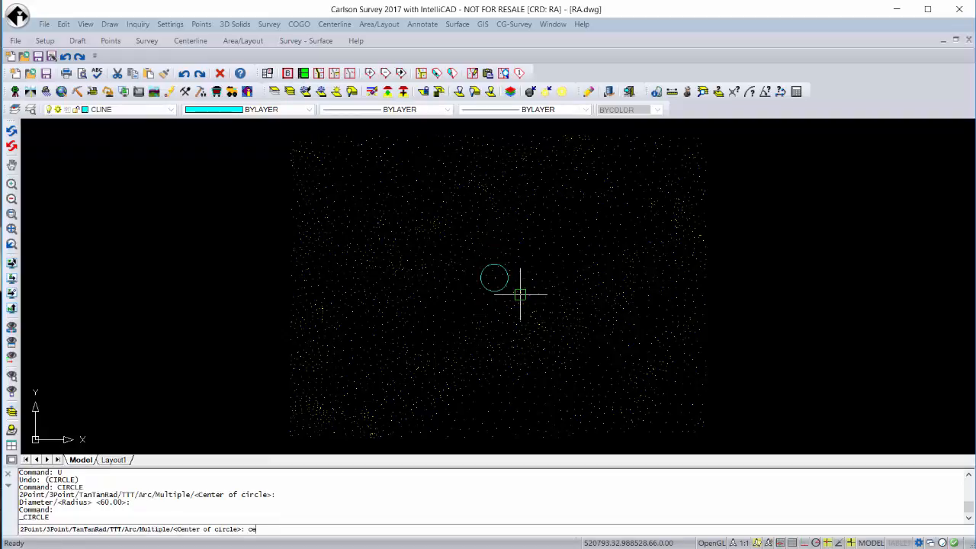
pyautogui.write('cen')
pyautogui.press('Return')
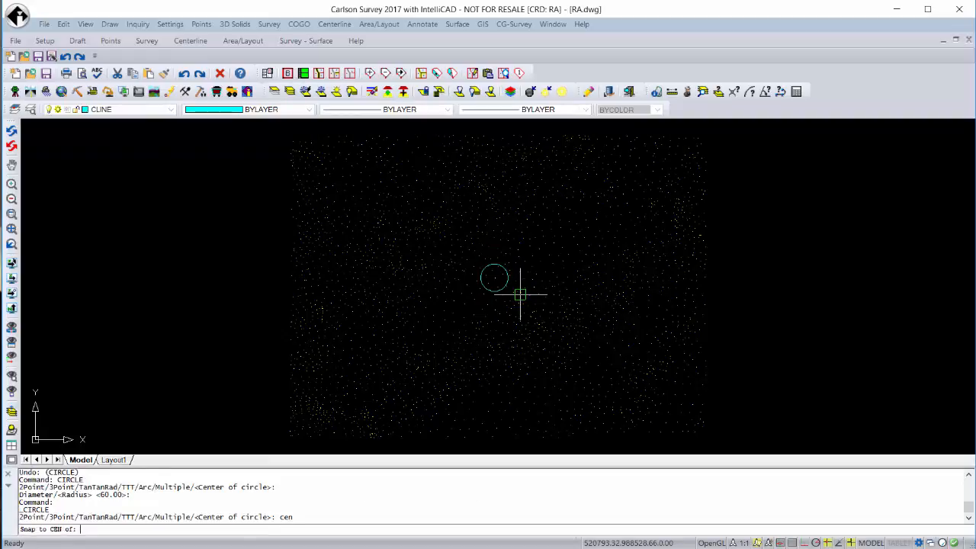
pyautogui.click(504, 278)
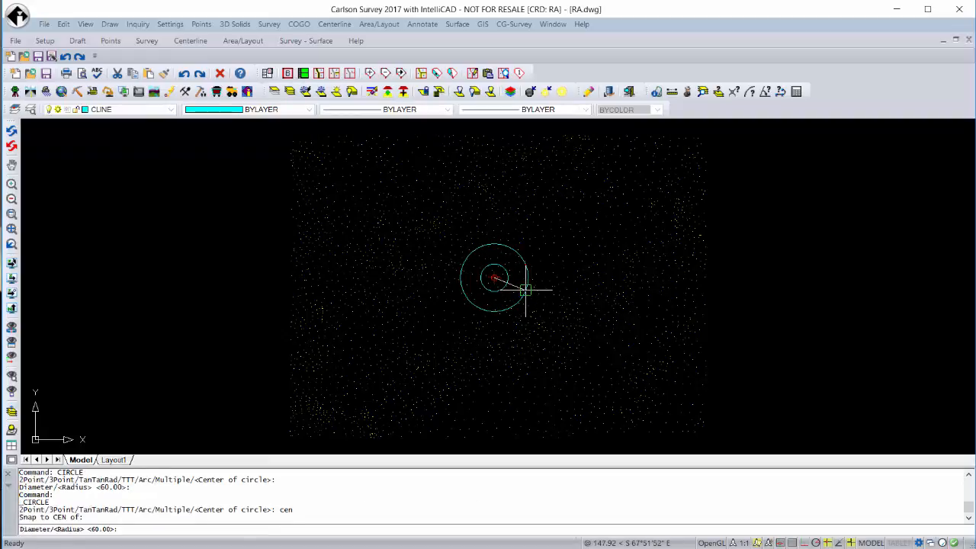
pyautogui.write('300')
pyautogui.press('Return')
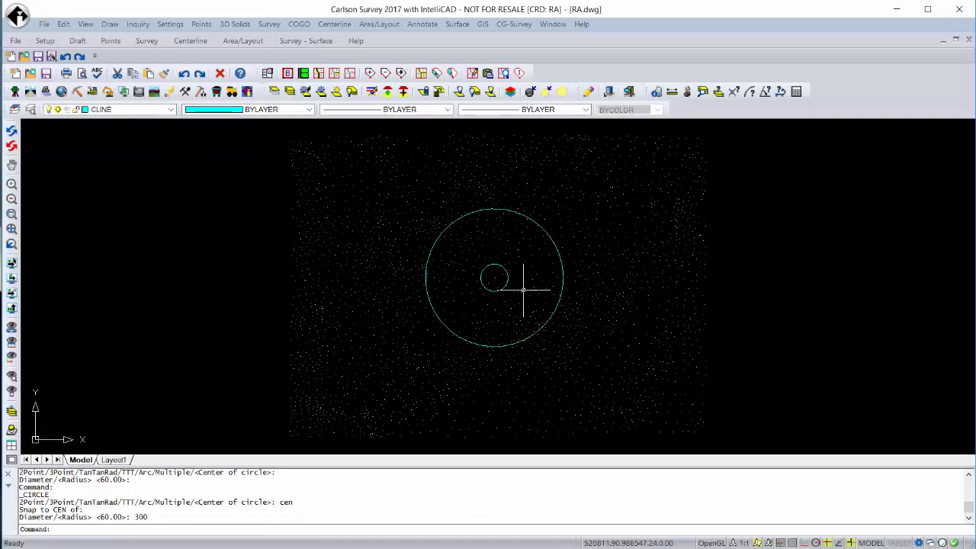
# Convert both circles to polylines with Entities to Polylines
pyautogui.click(62, 25)
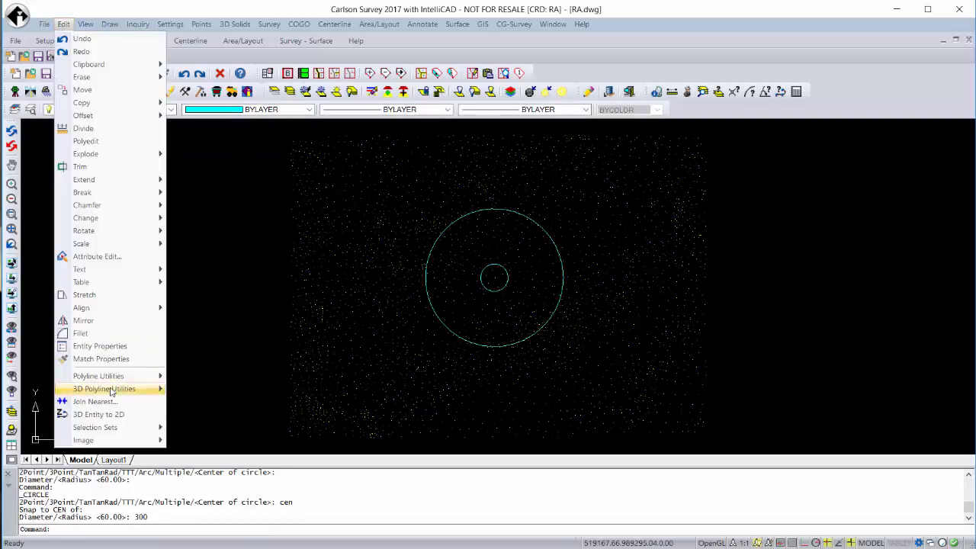
pyautogui.moveTo(106, 376)
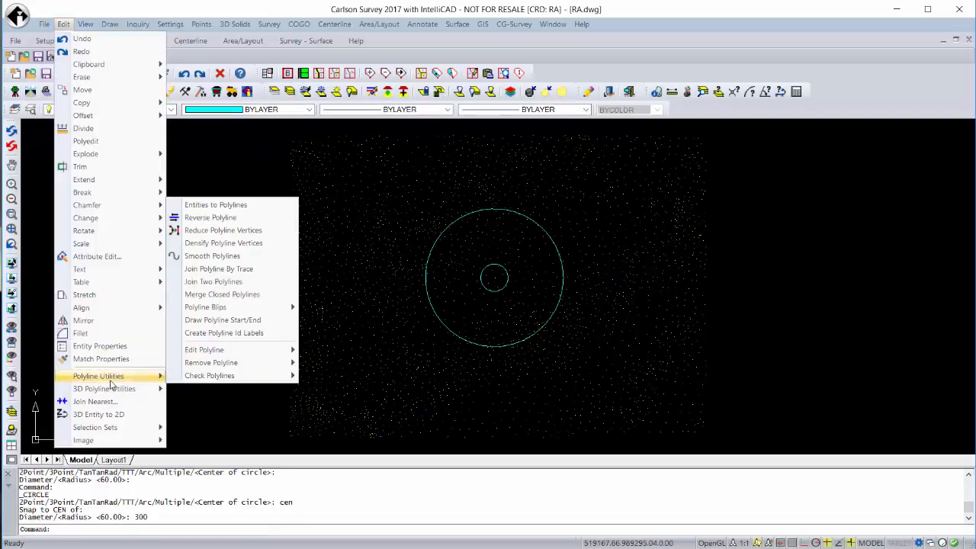
pyautogui.click(213, 205)
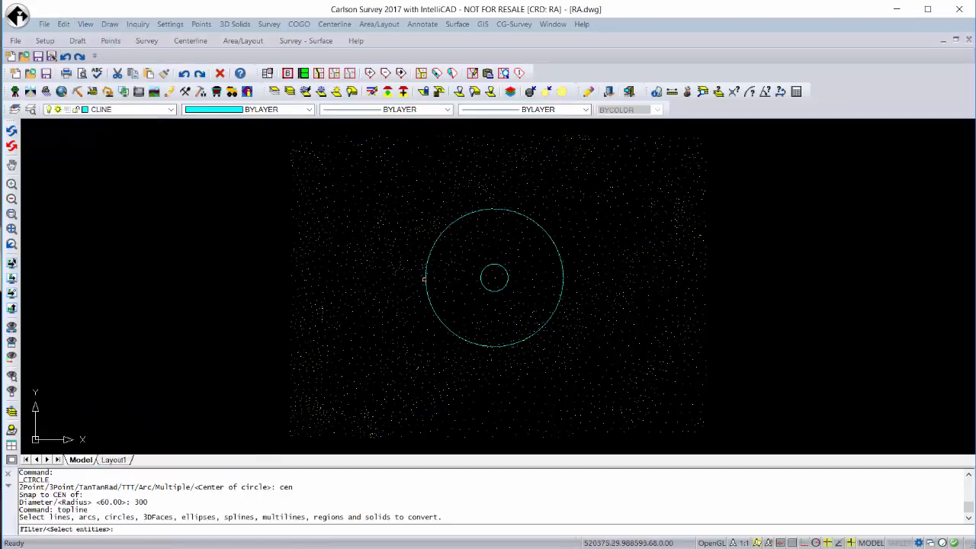
pyautogui.click(424, 280)
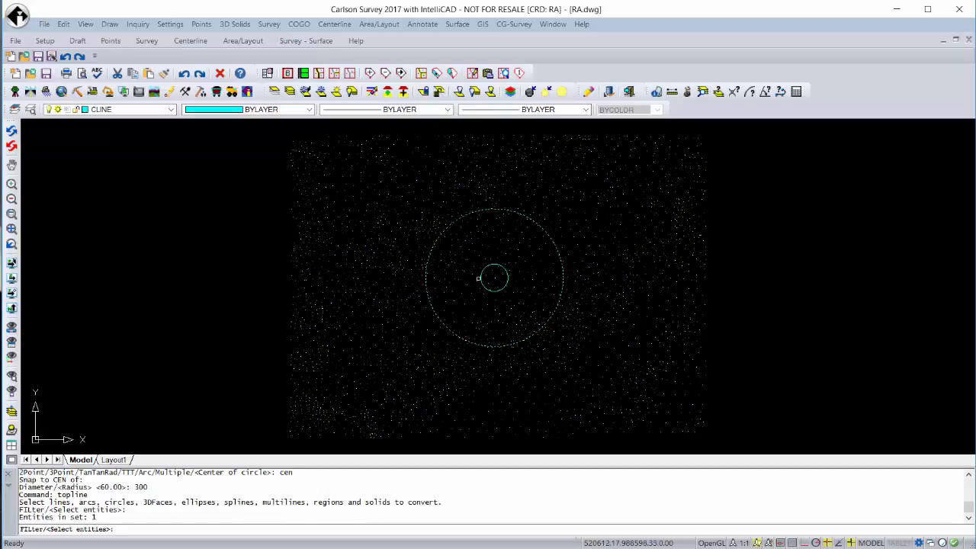
pyautogui.click(478, 278)
pyautogui.press('Return')
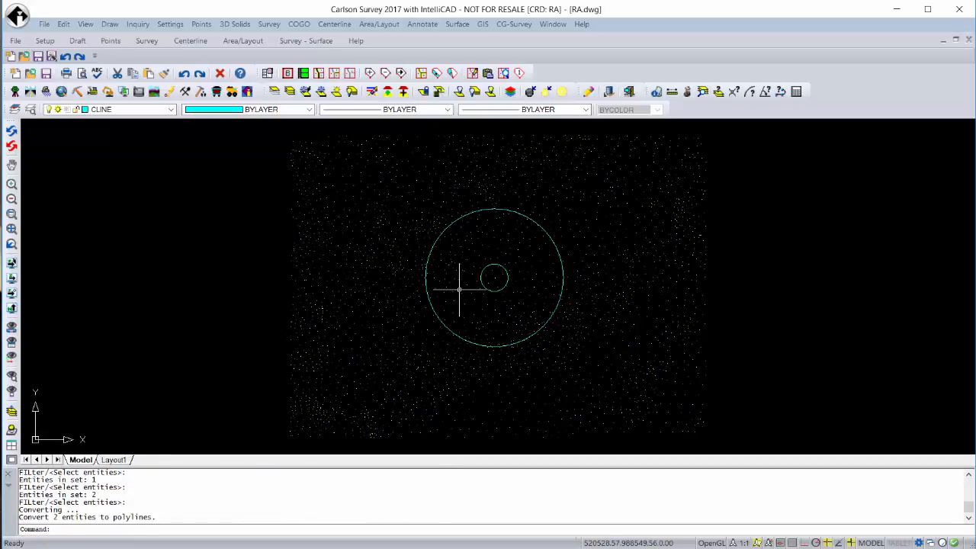
# Draw a polyline from southwest of the large circle through the circles' center to a point northwest outside it
pyautogui.write('PL')
pyautogui.press('Return')
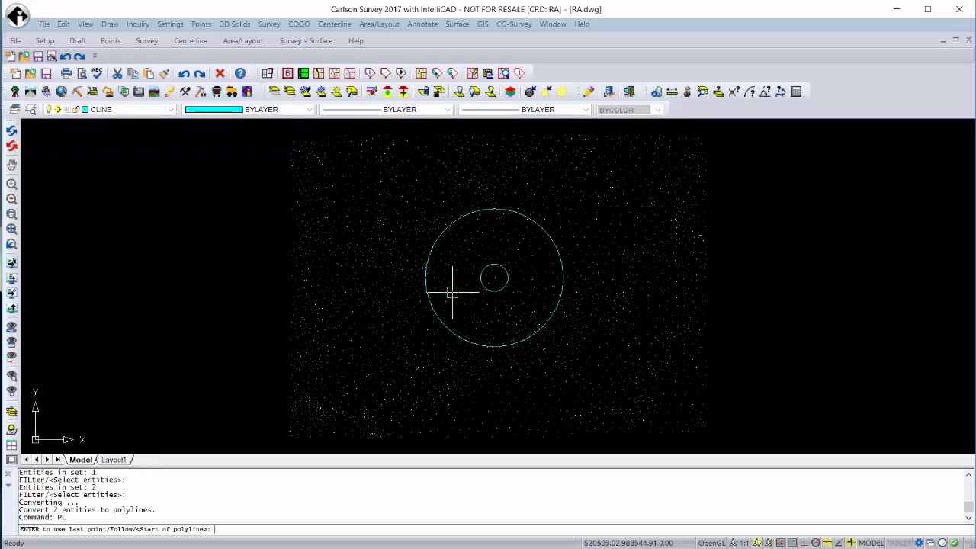
pyautogui.click(384, 398)
pyautogui.write('ce')
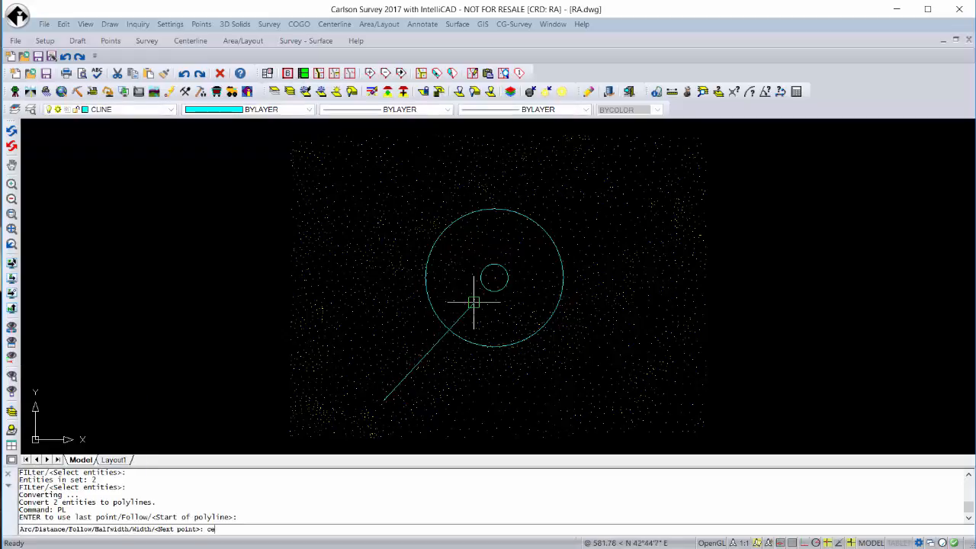
pyautogui.write('n')
pyautogui.press('Return')
pyautogui.click(493, 279)
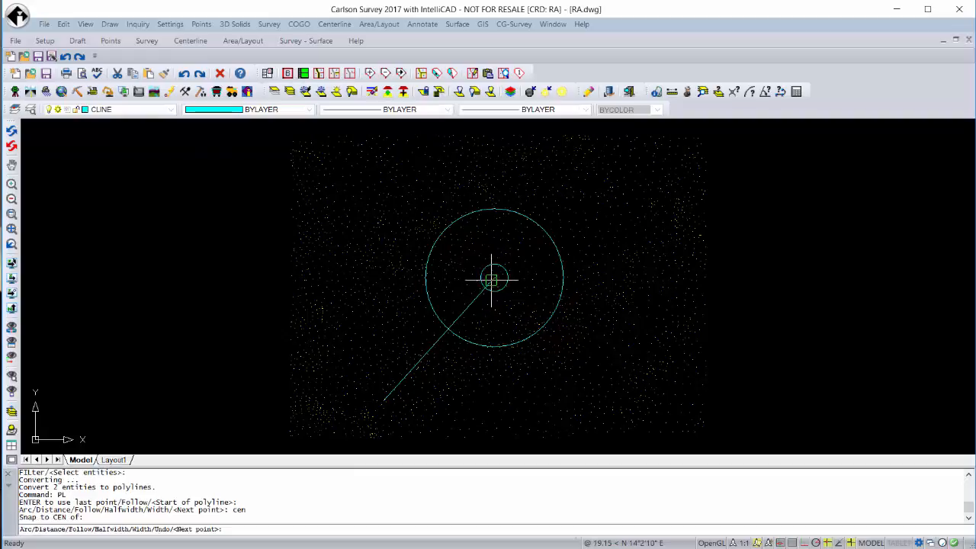
pyautogui.click(413, 175)
pyautogui.press('Return')
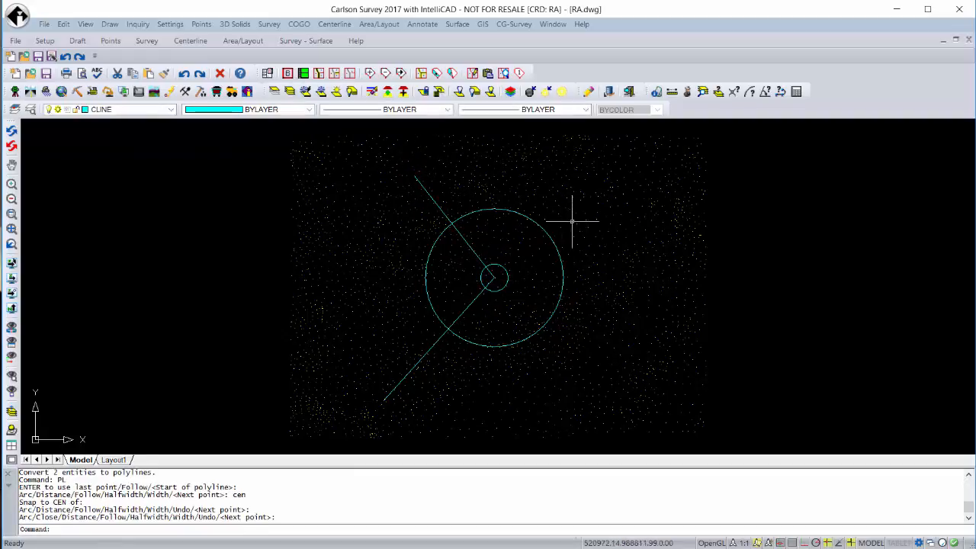
# Draw a polyline from the circles' center to a point northeast outside the large circle
pyautogui.write('pl')
pyautogui.press('Return')
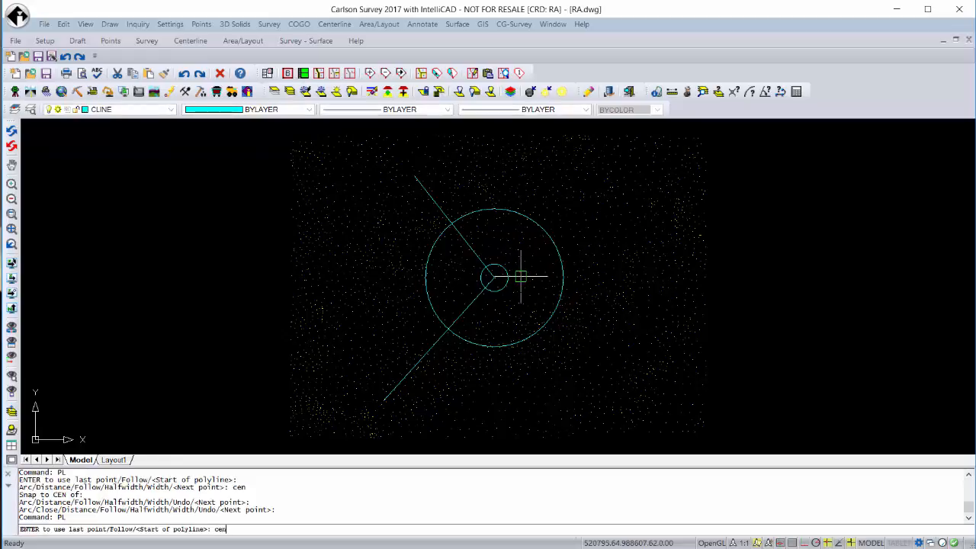
pyautogui.write('cen')
pyautogui.press('Return')
pyautogui.click(497, 277)
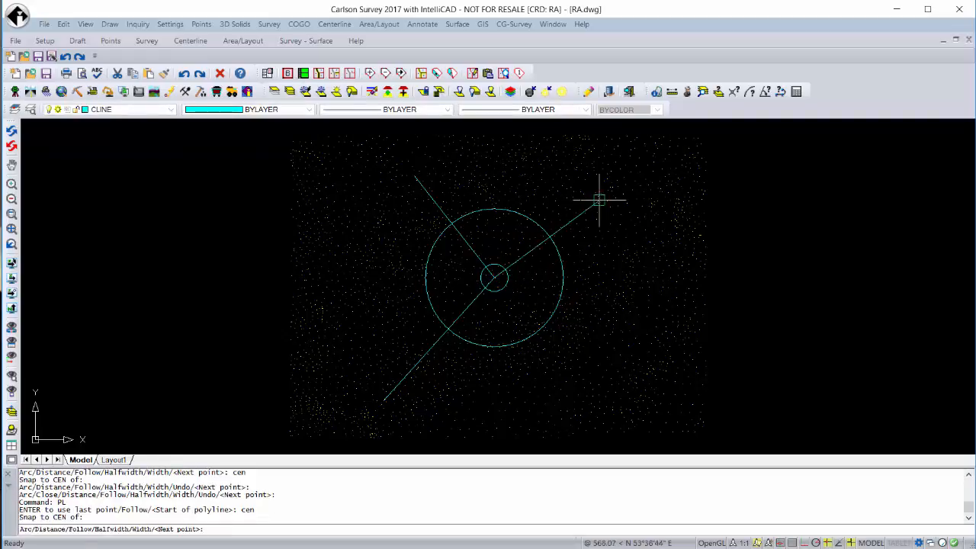
pyautogui.click(602, 192)
pyautogui.press('Return')
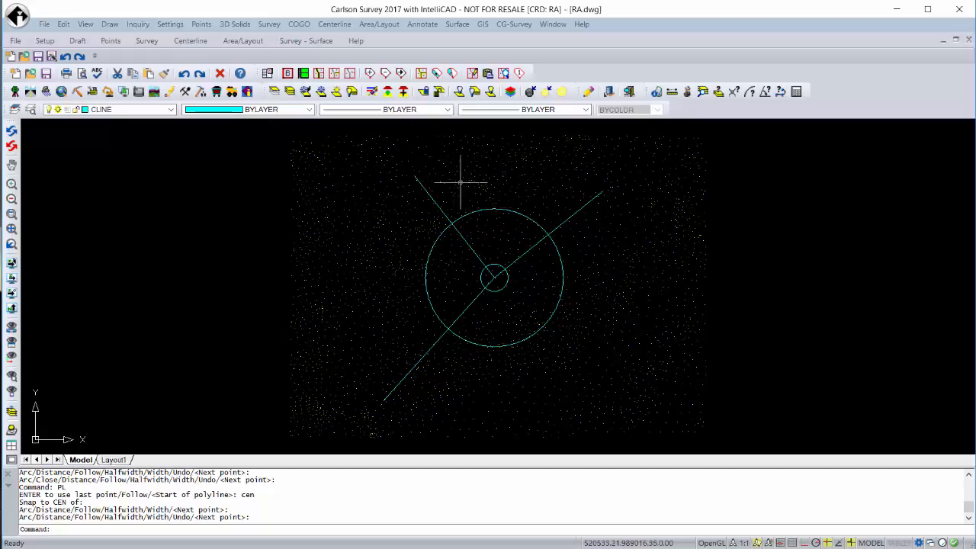
# Switch to Carlson Civil and create a new road network file named RA in the RA project folder
pyautogui.click(33, 93)
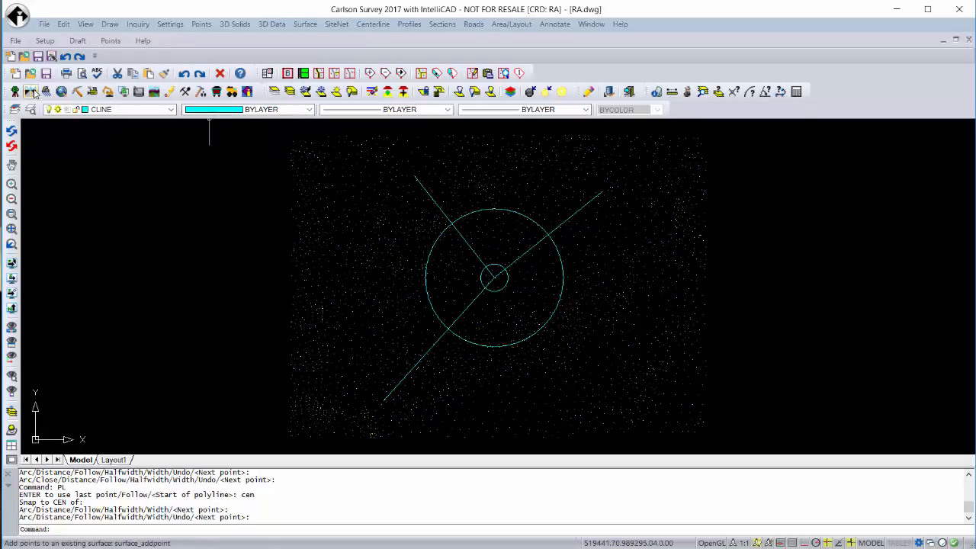
pyautogui.click(474, 23)
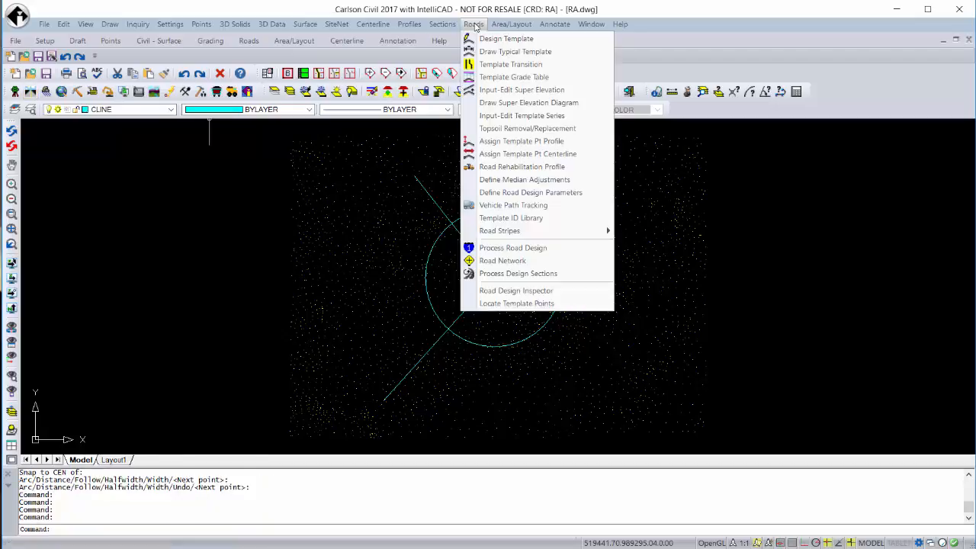
pyautogui.click(503, 261)
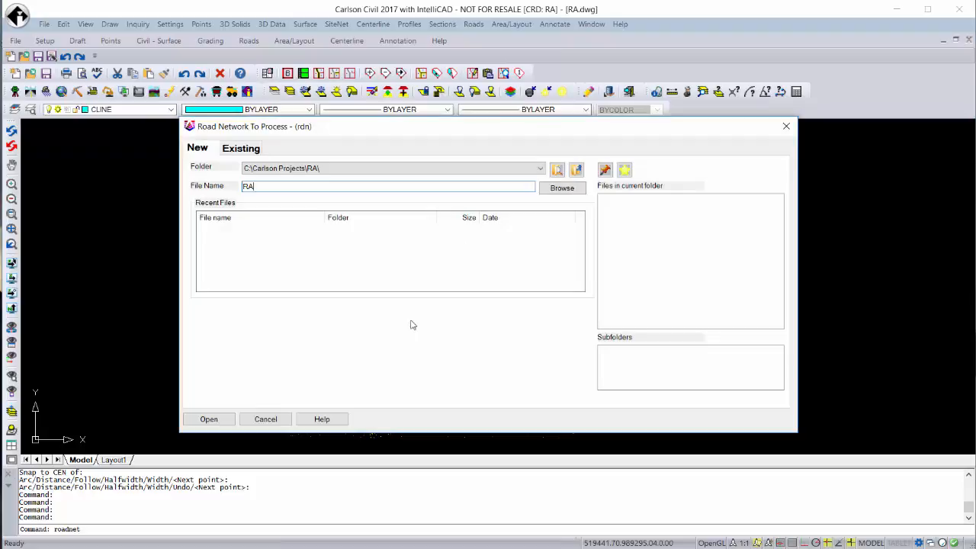
pyautogui.click(209, 419)
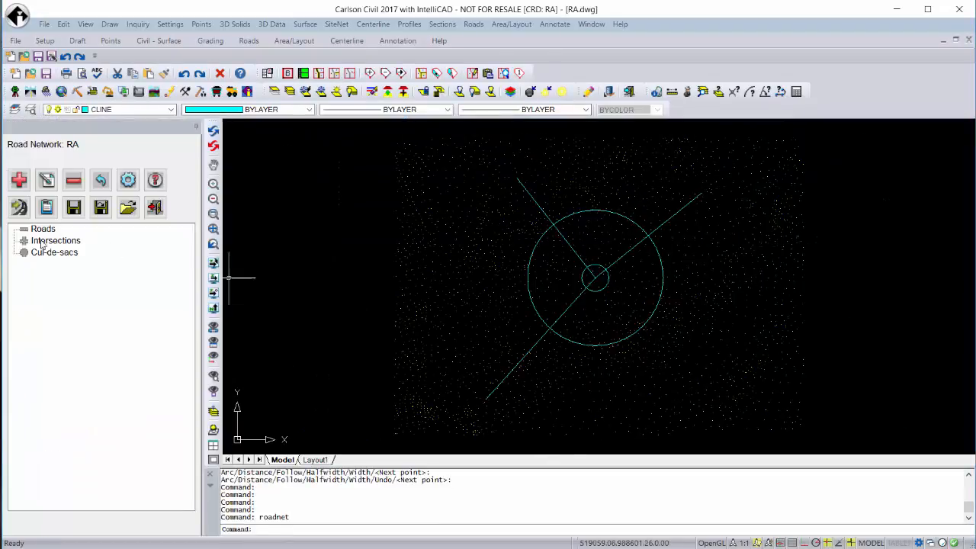
# Assign eg.tin as the existing surface in the Road Network settings
pyautogui.click(127, 179)
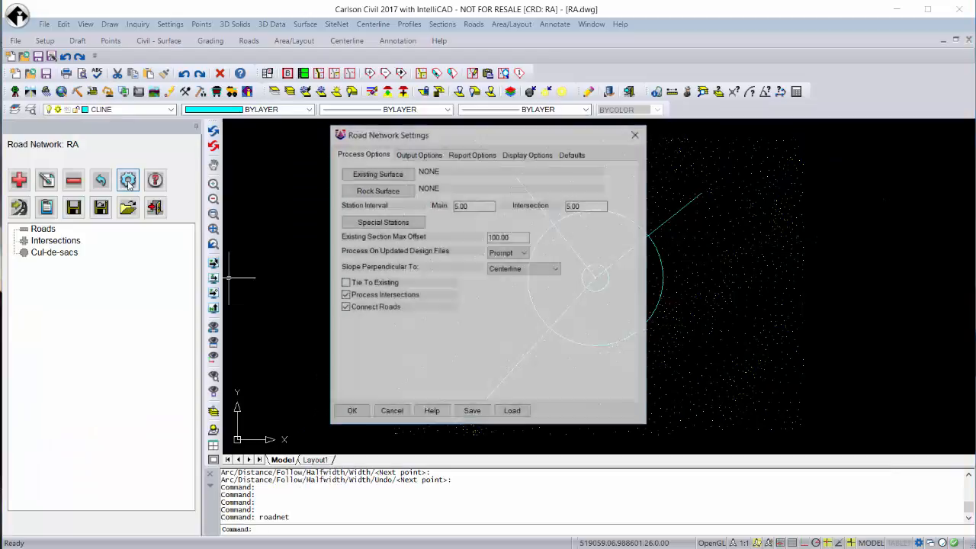
pyautogui.click(376, 173)
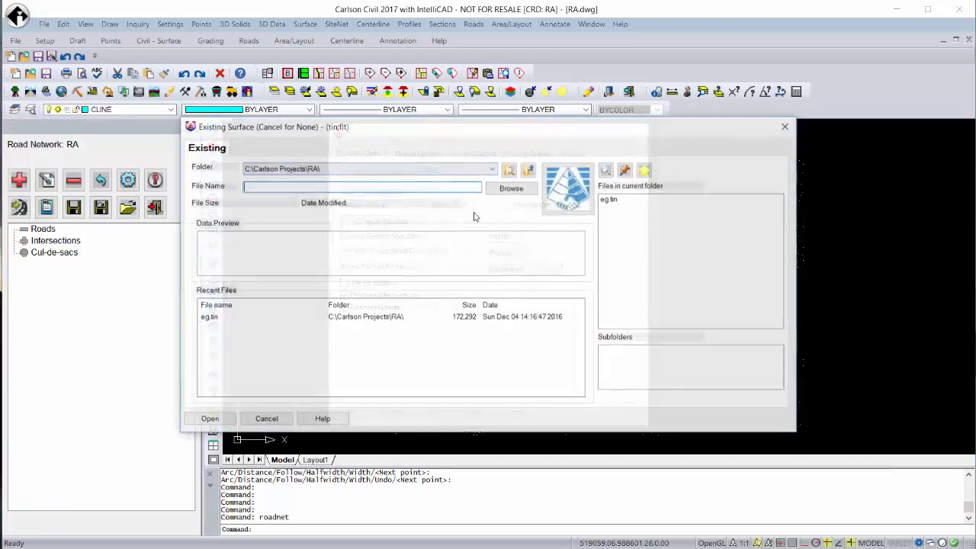
pyautogui.press('Return')
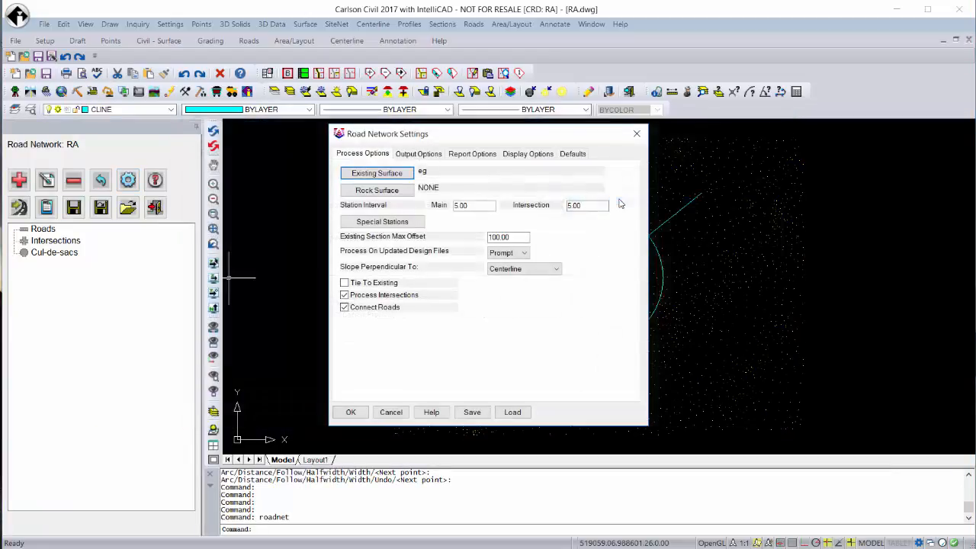
# Set the road network's triangulation output to write a TIN file named final in the RA project folder
pyautogui.click(417, 154)
pyautogui.click(471, 172)
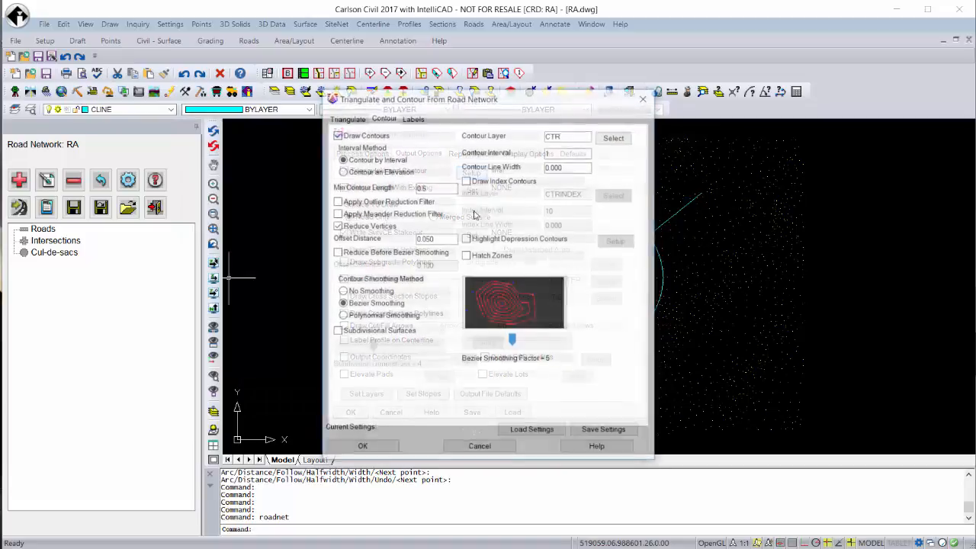
pyautogui.click(346, 118)
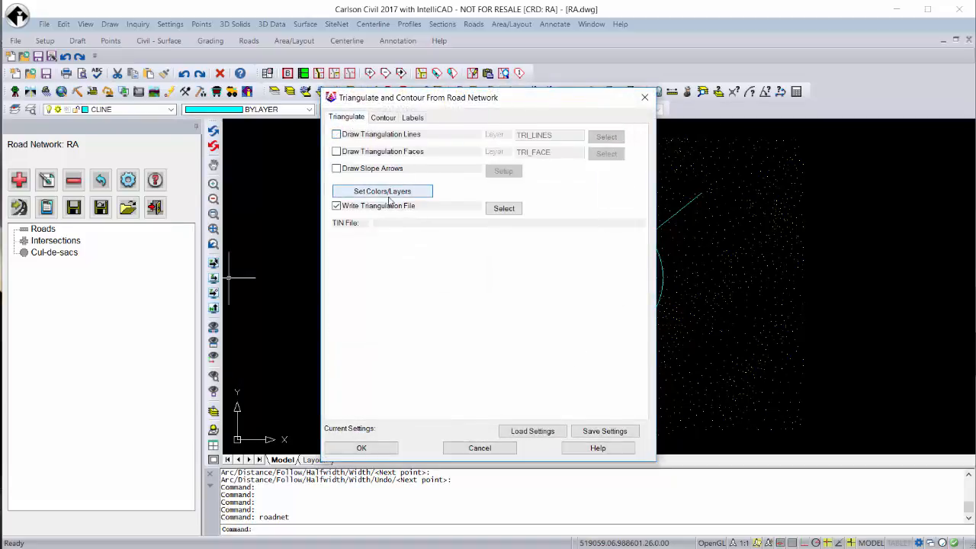
pyautogui.click(492, 211)
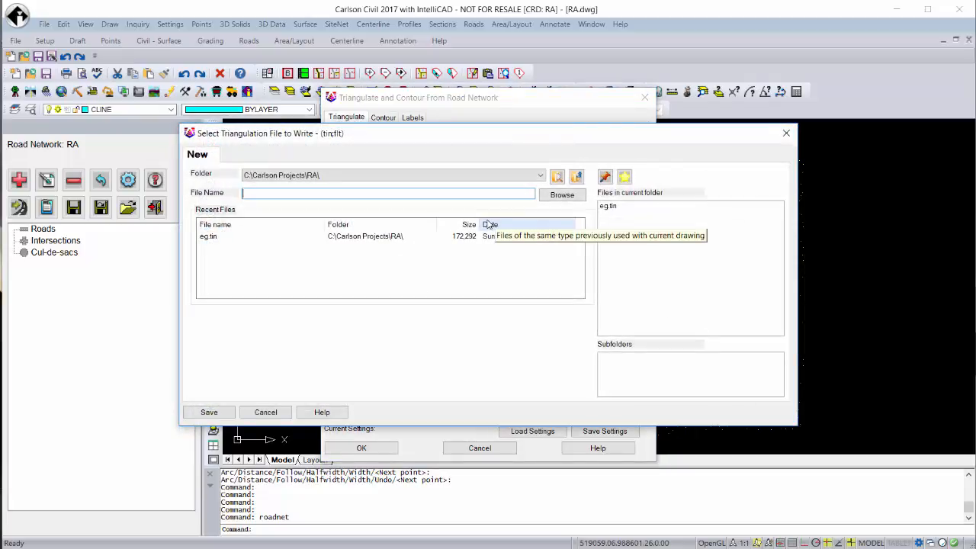
pyautogui.write('final')
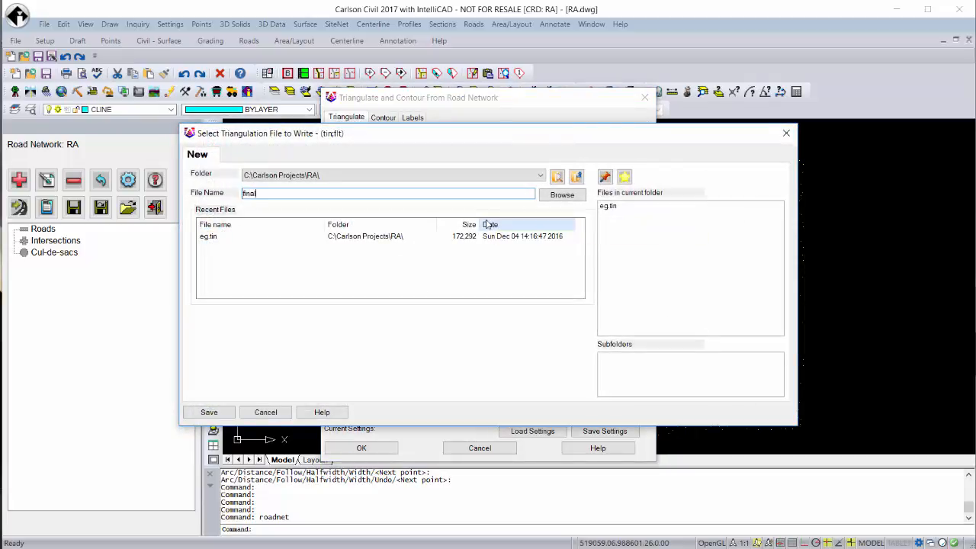
pyautogui.click(227, 412)
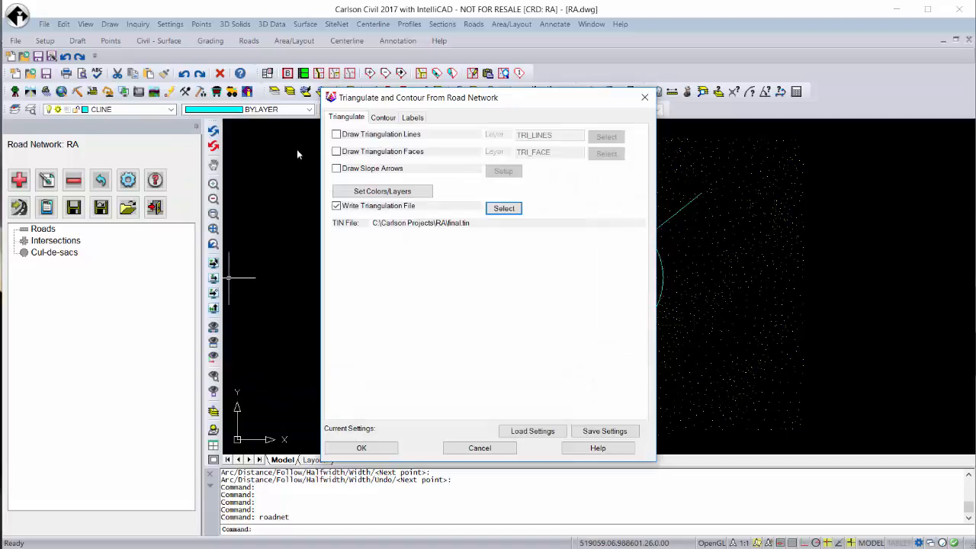
# Set the output file for merging the road with the existing surface to merge in the RA project folder
pyautogui.click(366, 448)
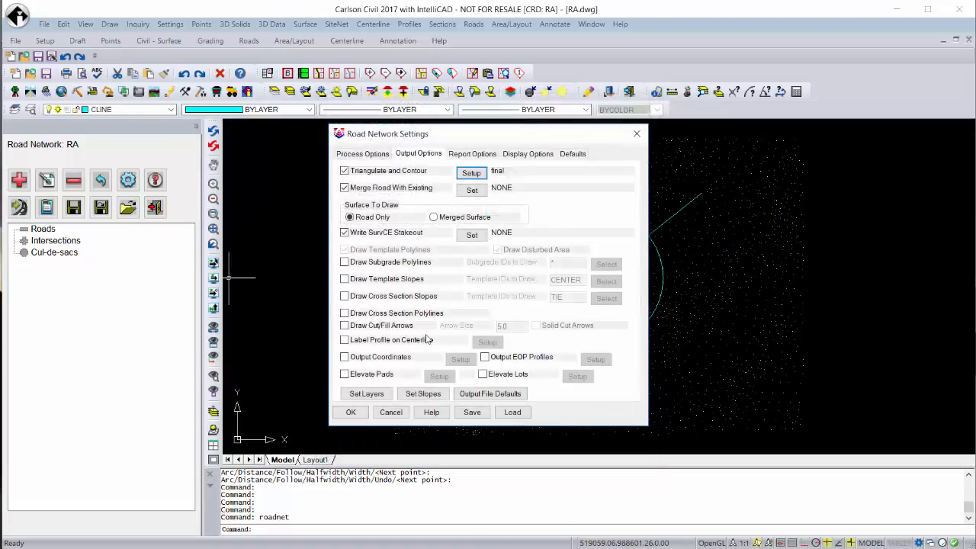
pyautogui.click(472, 190)
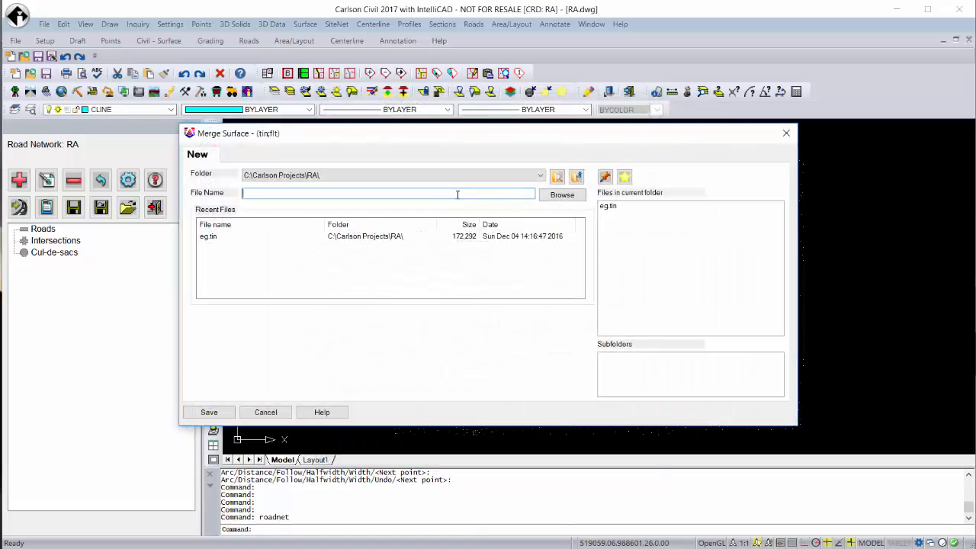
pyautogui.press('Return')
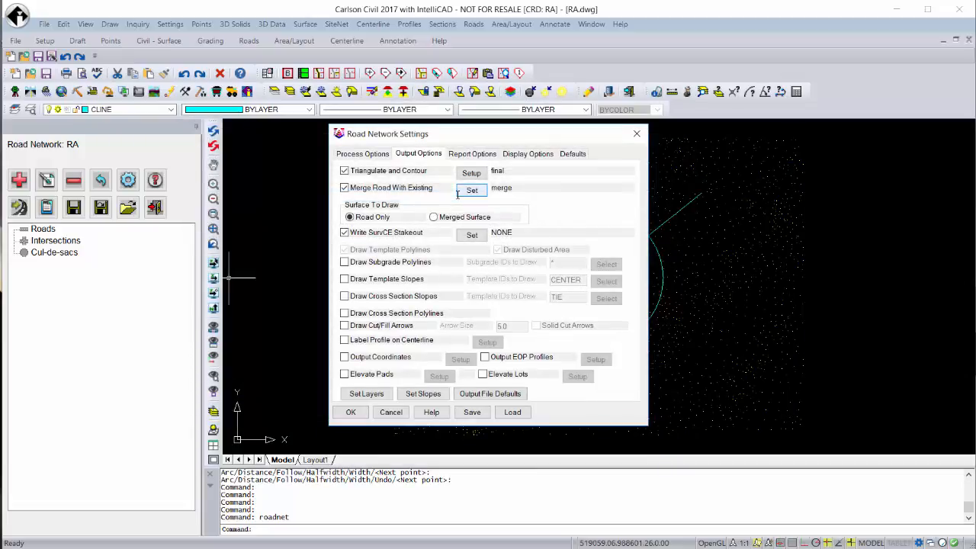
# Set the SurvCE stakeout output file to stake and accept the road network settings
pyautogui.click(472, 235)
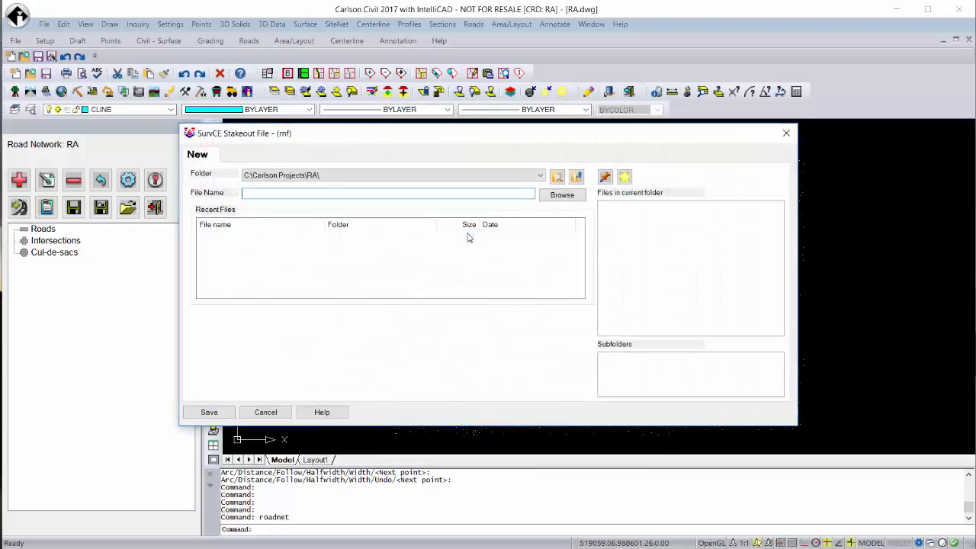
pyautogui.write('stak')
pyautogui.press('BackSpace')
pyautogui.press('Return')
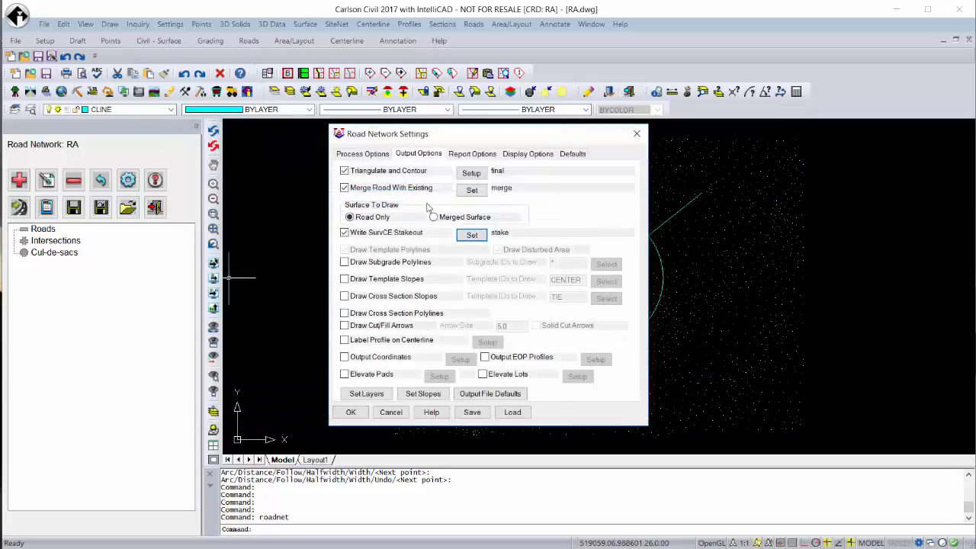
pyautogui.click(375, 156)
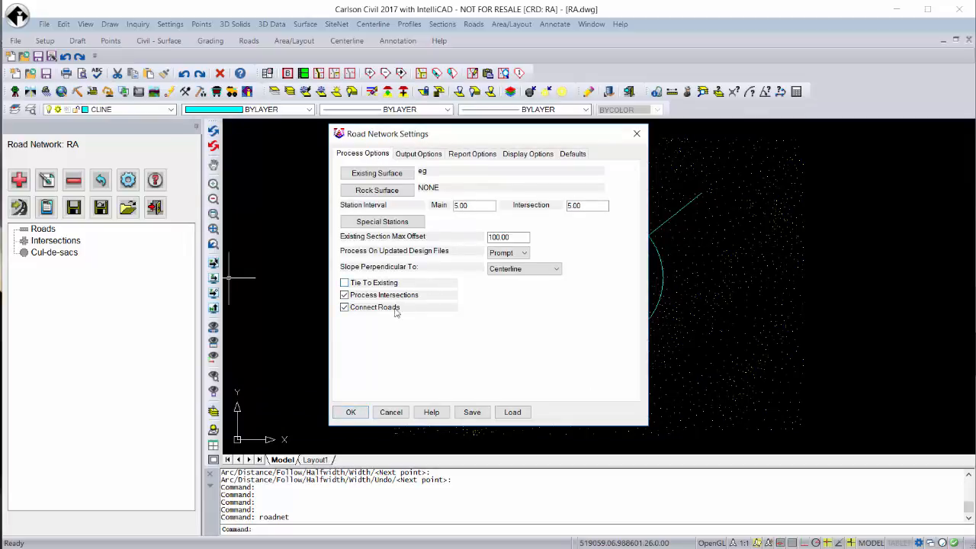
pyautogui.click(350, 413)
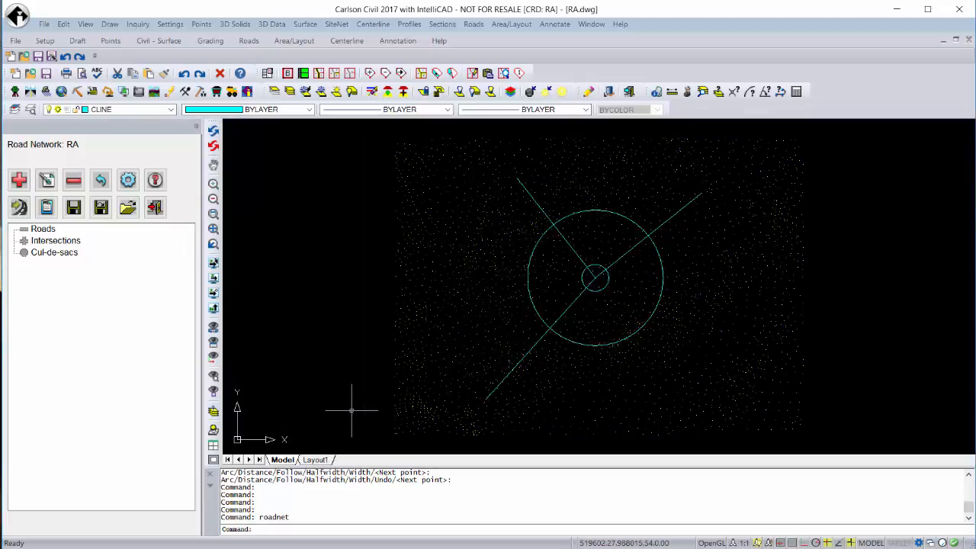
# Add the large circle as a road with centerline and profile files named Outside, and review its design profile
pyautogui.click(19, 181)
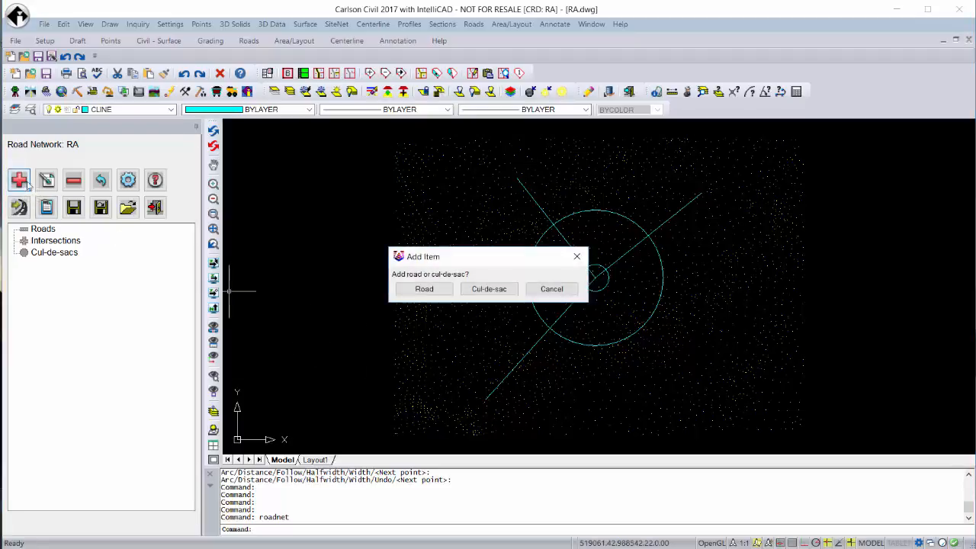
pyautogui.click(426, 291)
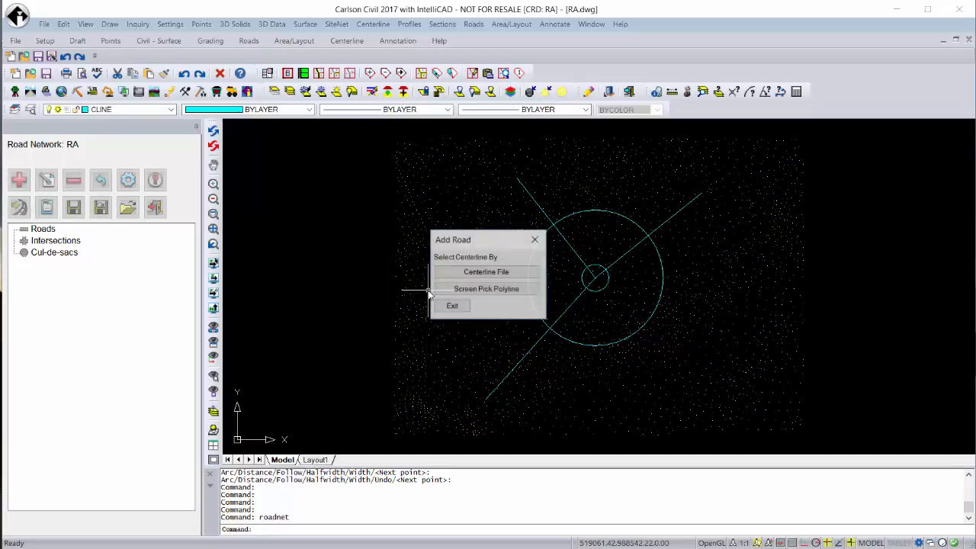
pyautogui.click(502, 295)
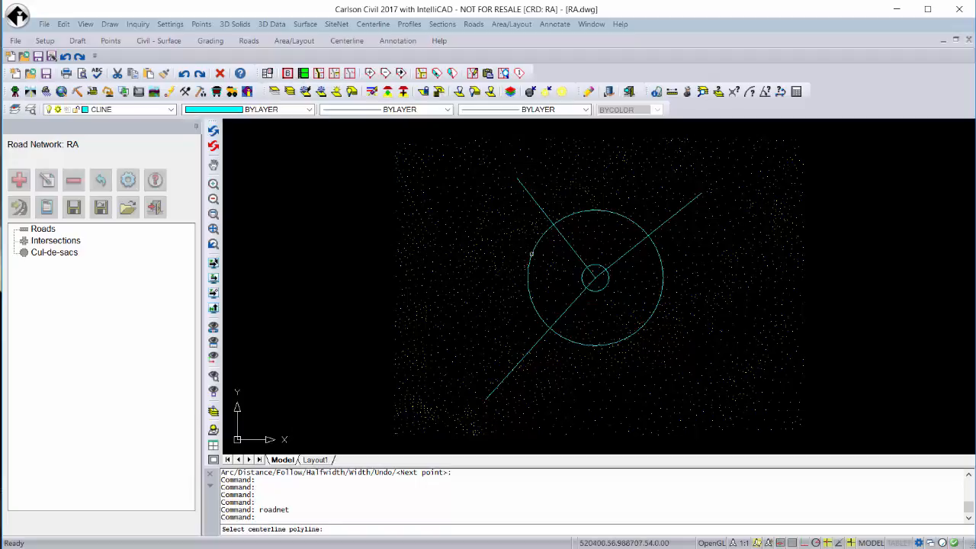
pyautogui.click(531, 254)
pyautogui.click(492, 272)
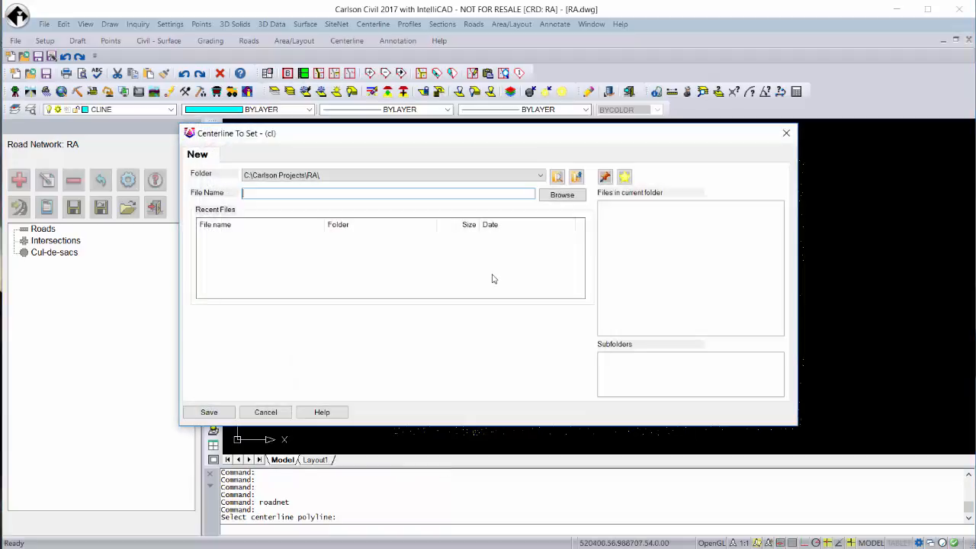
pyautogui.write('Outside')
pyautogui.press('Return')
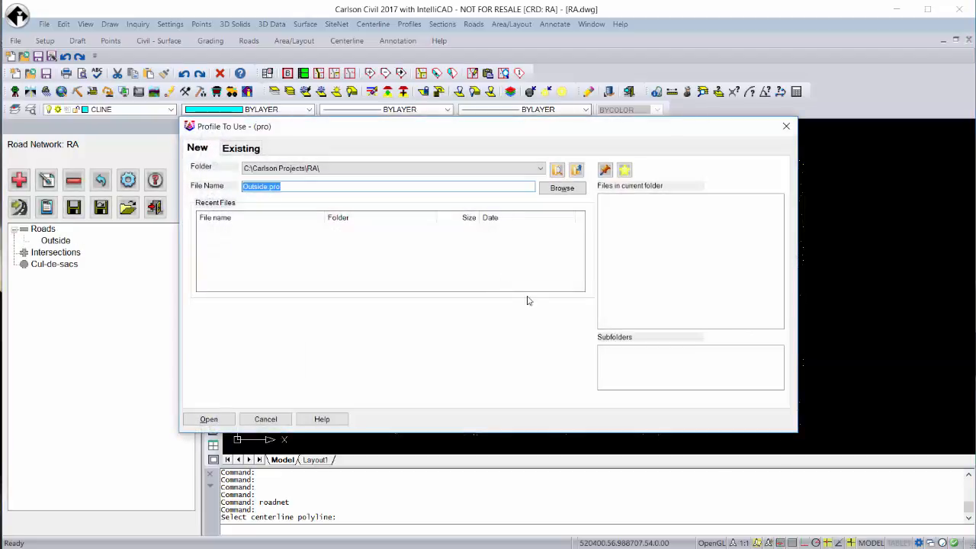
pyautogui.click(231, 419)
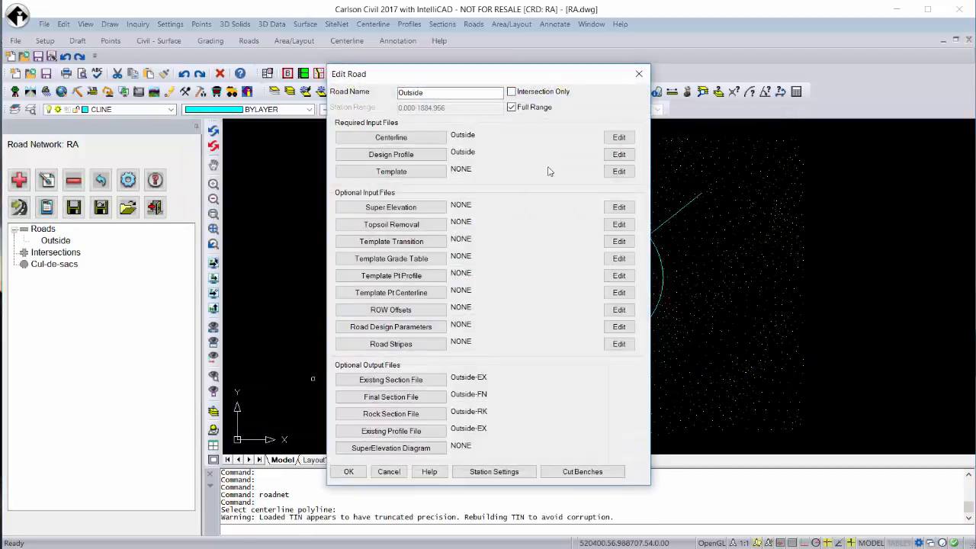
pyautogui.click(613, 154)
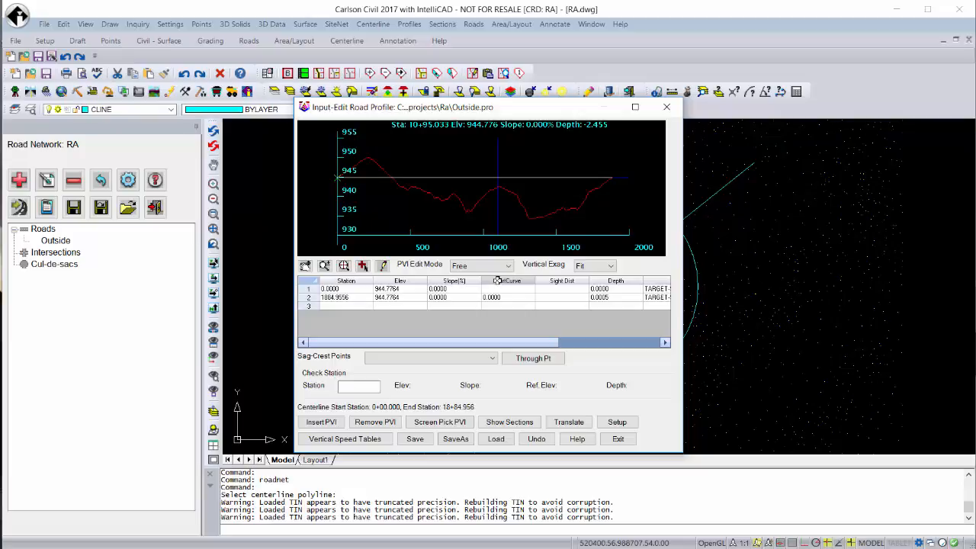
pyautogui.click(617, 439)
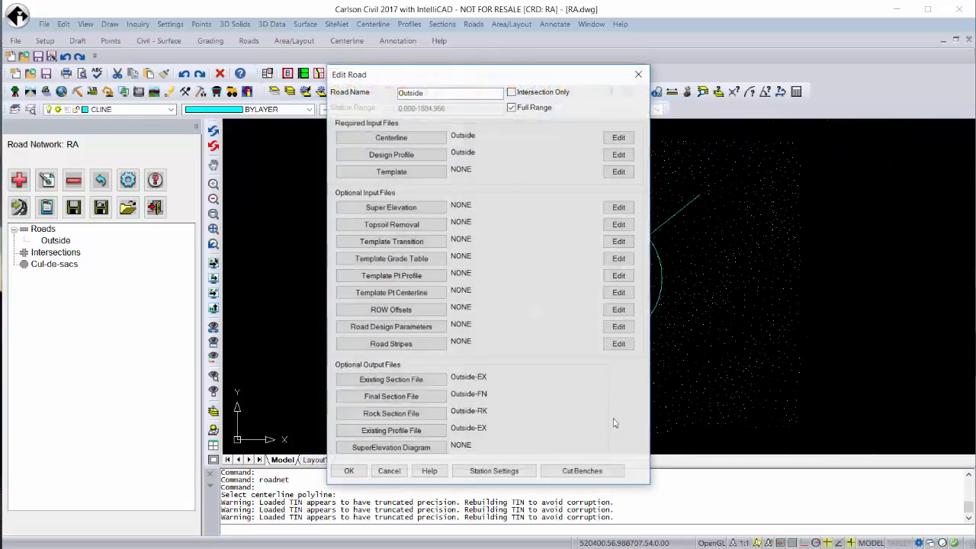
# Assign ROADS.TPL from the demo_projects Overview folder as the Outside road's template and accept the road
pyautogui.click(427, 172)
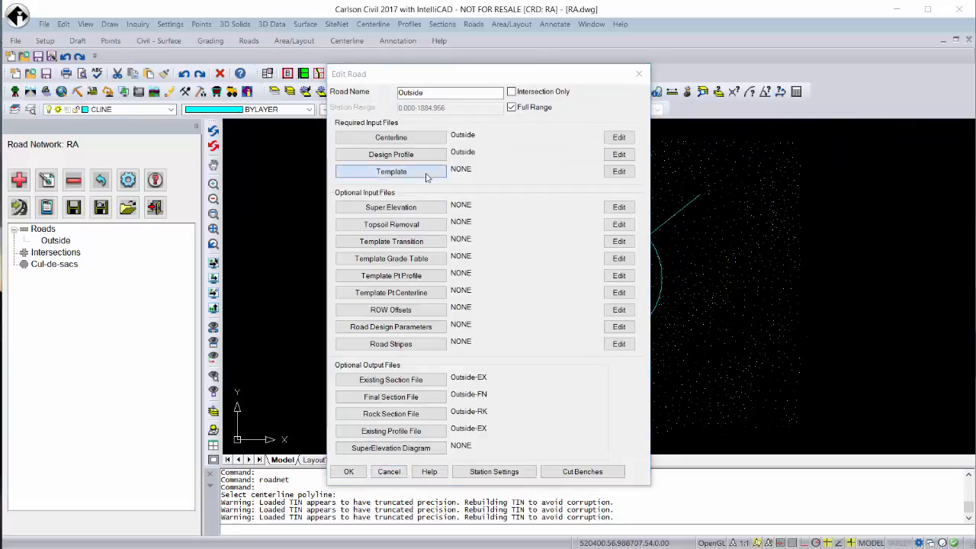
pyautogui.click(568, 188)
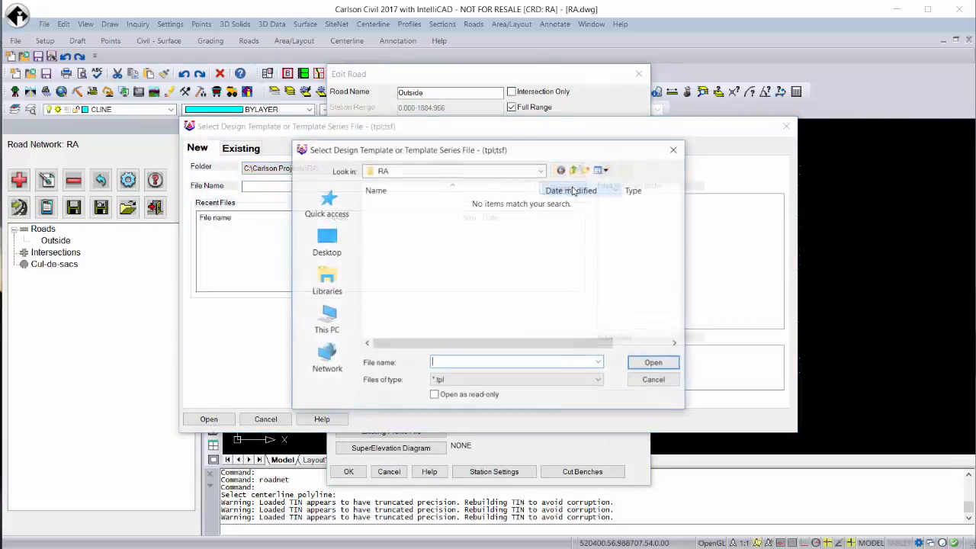
pyautogui.click(575, 169)
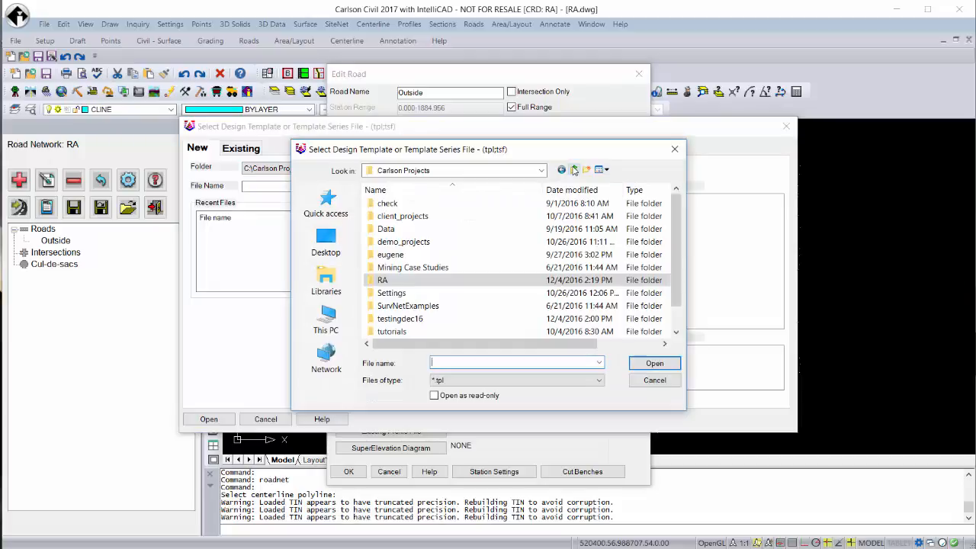
pyautogui.doubleClick(455, 241)
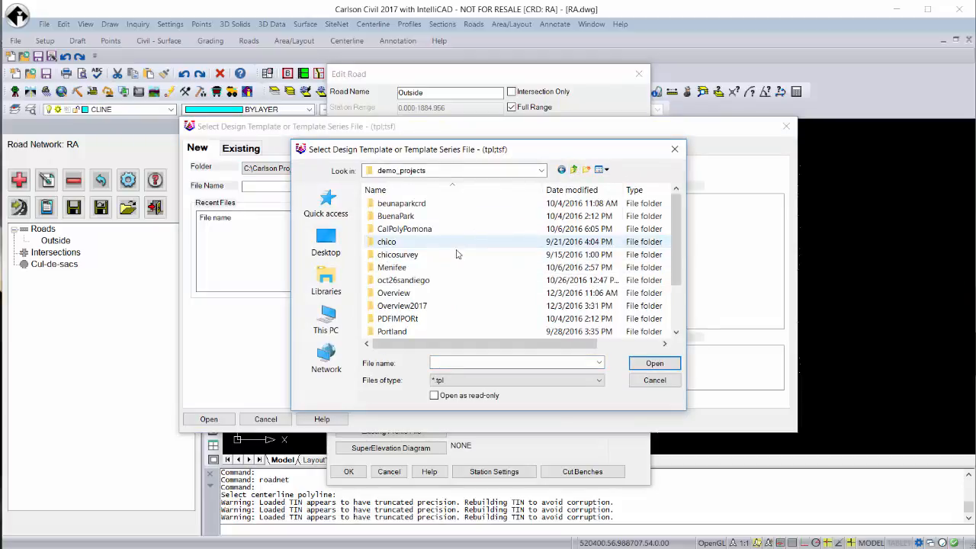
pyautogui.doubleClick(465, 292)
pyautogui.click(417, 206)
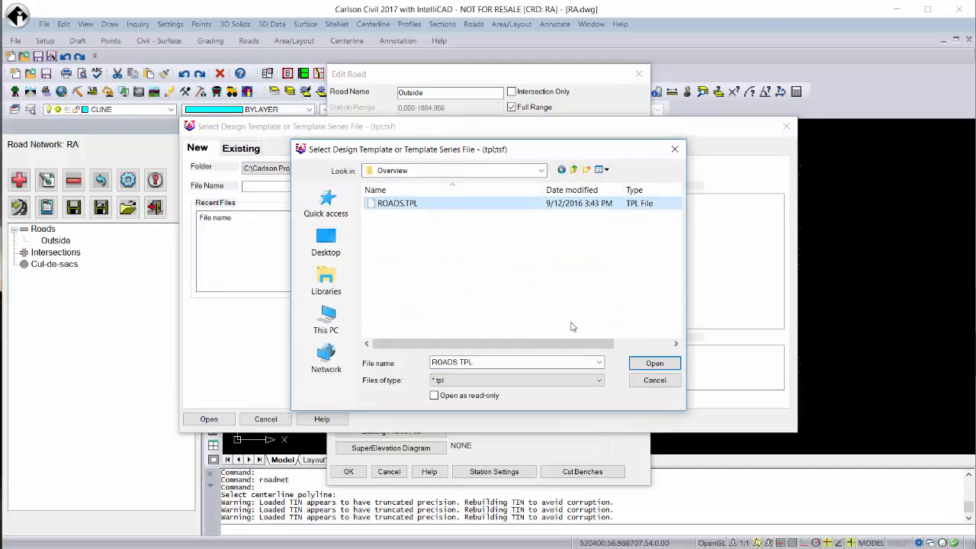
pyautogui.click(653, 366)
pyautogui.click(241, 148)
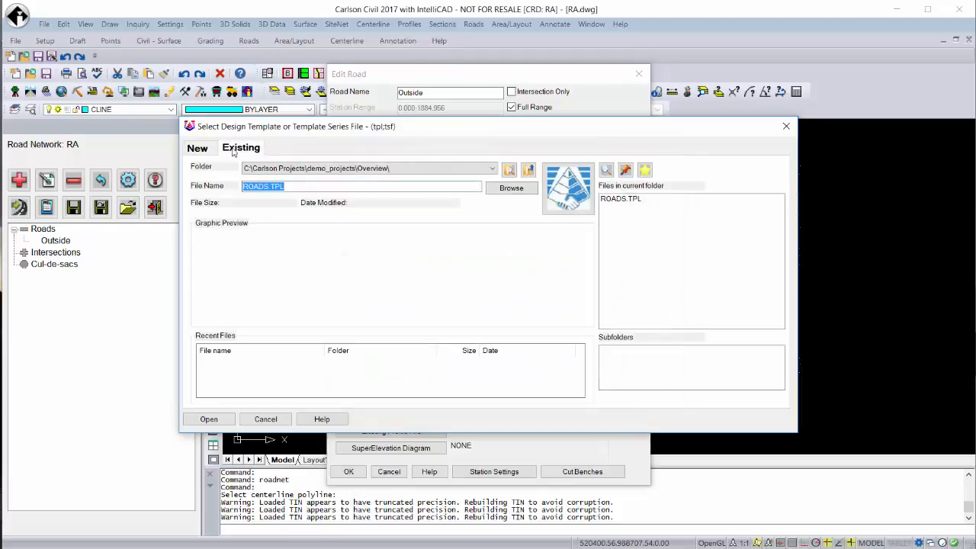
pyautogui.click(619, 200)
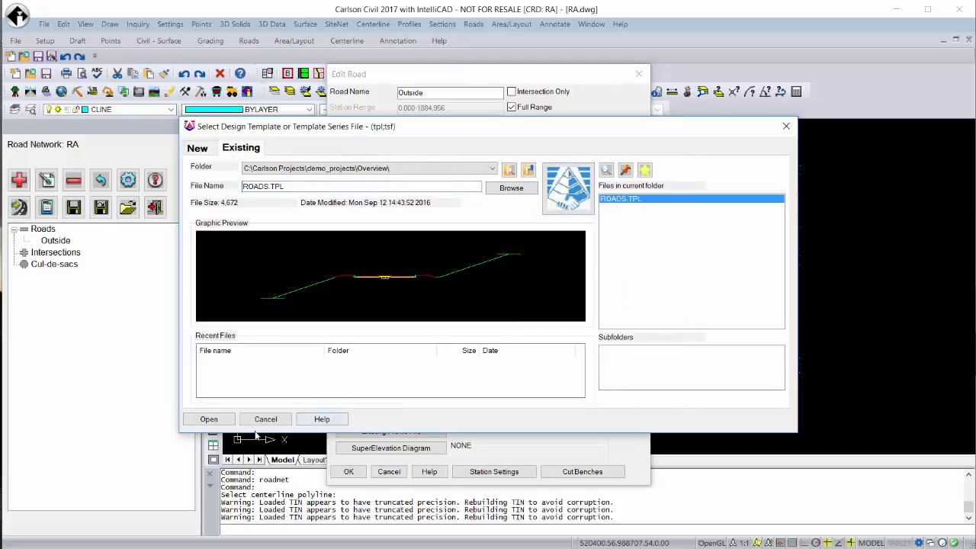
pyautogui.click(208, 418)
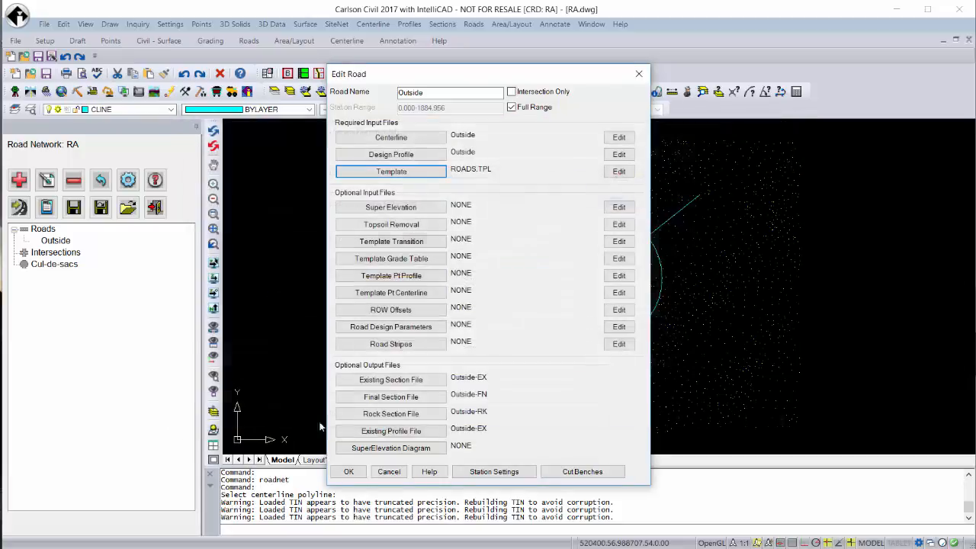
pyautogui.click(349, 472)
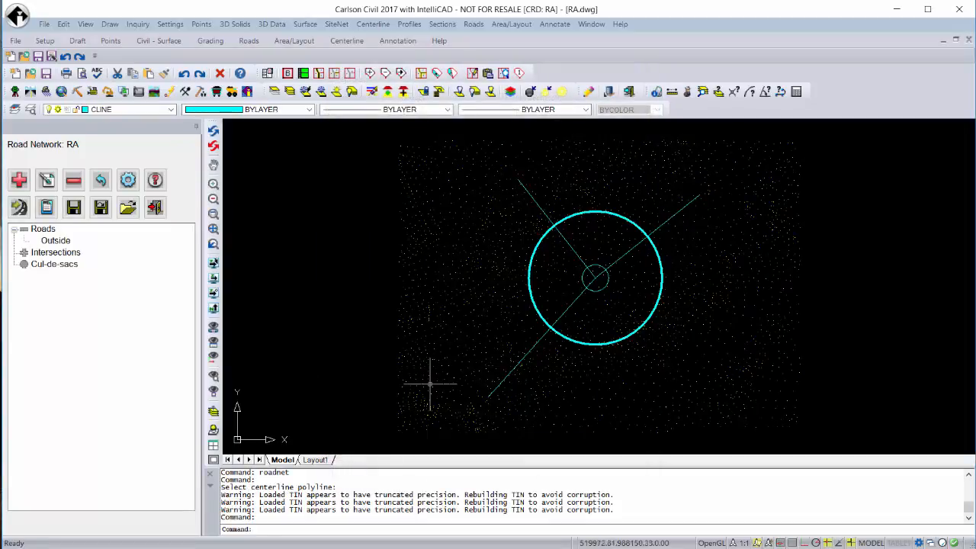
# Add the small inner circle as a road with centerline and profile files named Inside
pyautogui.click(19, 179)
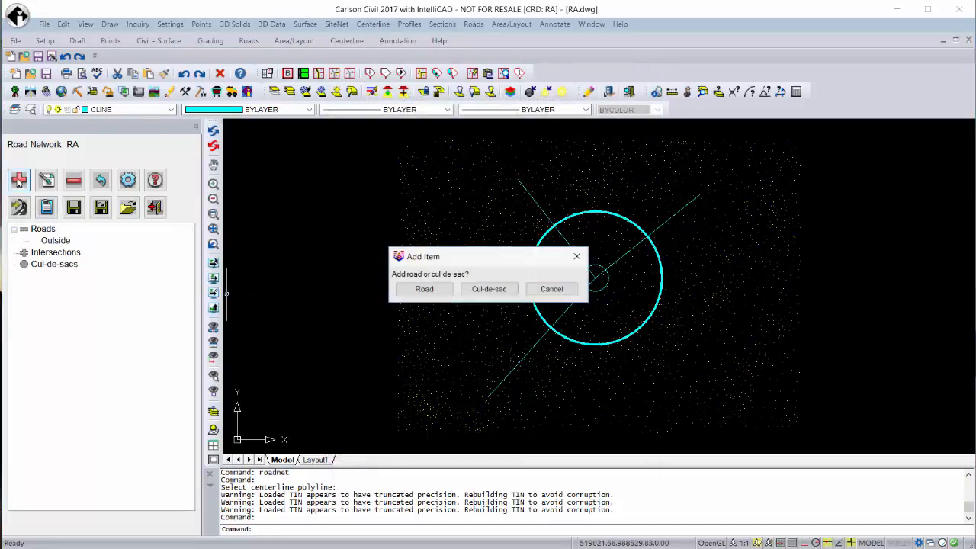
pyautogui.click(424, 289)
pyautogui.click(488, 288)
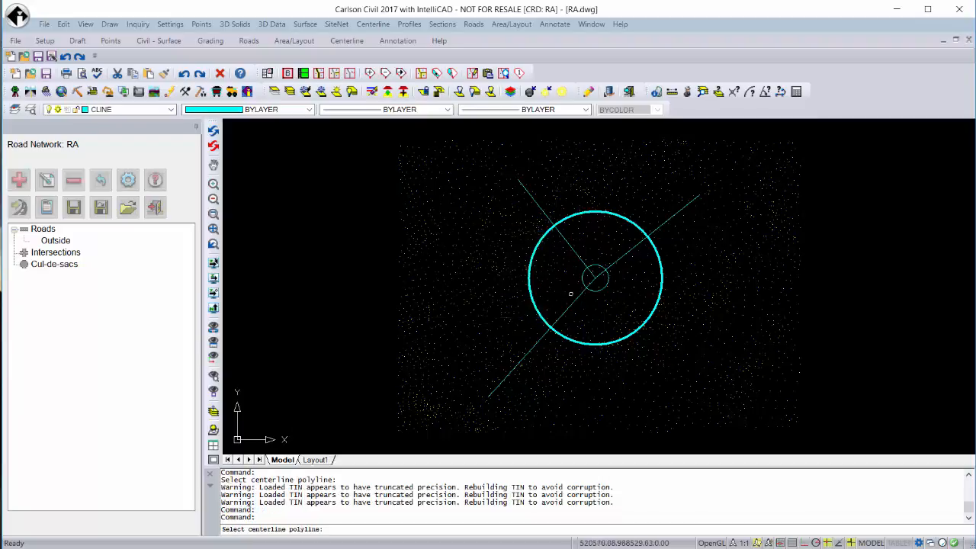
pyautogui.click(601, 271)
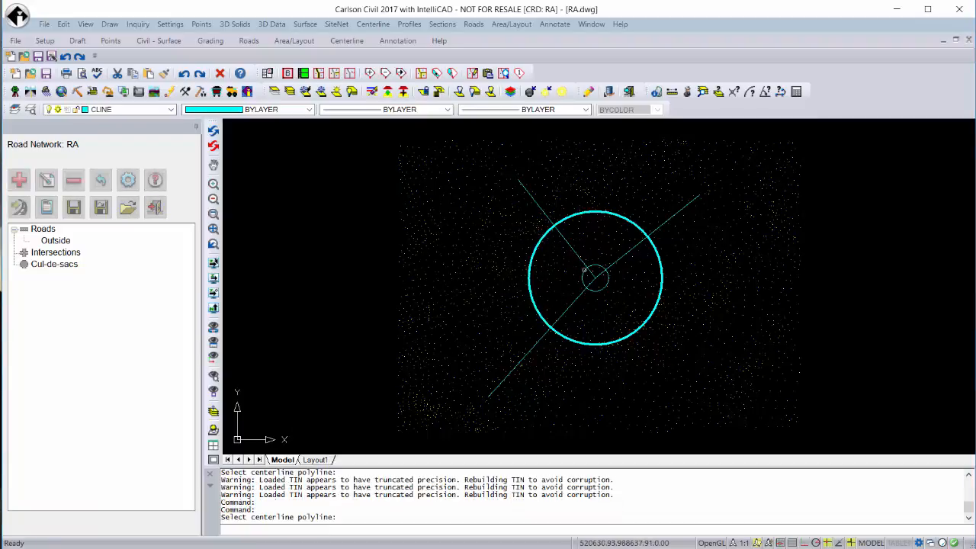
pyautogui.click(455, 275)
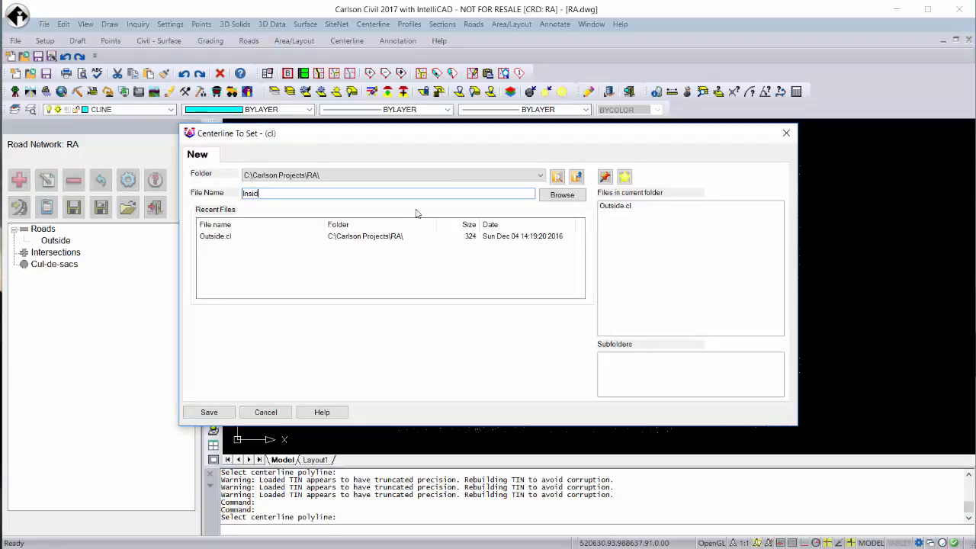
pyautogui.write('Inside')
pyautogui.press('Return')
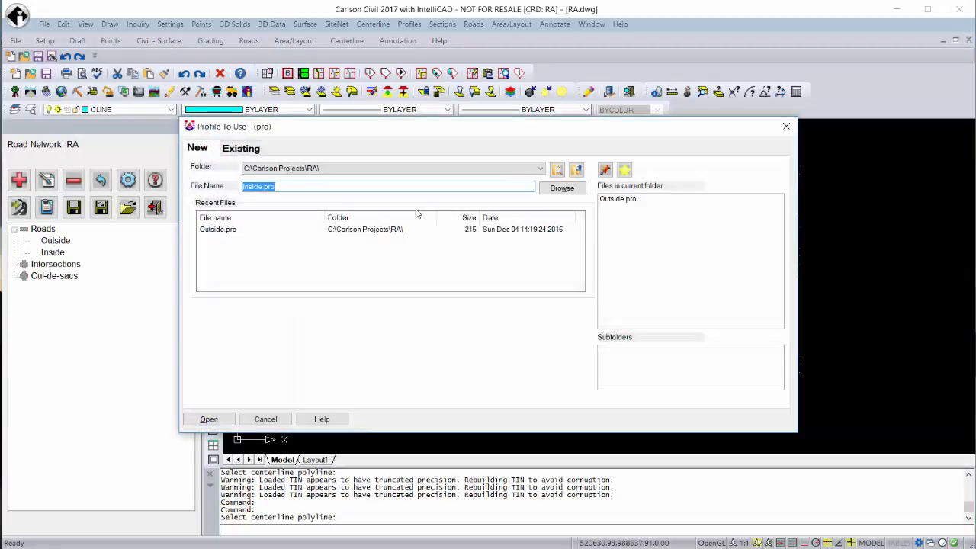
pyautogui.click(209, 420)
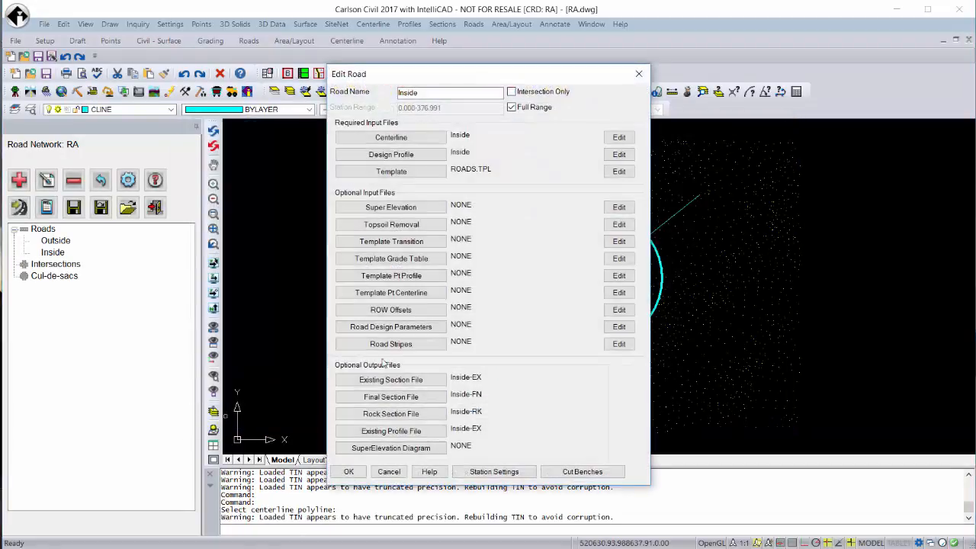
# Review the Inside road's design profile and accept the road
pyautogui.click(618, 154)
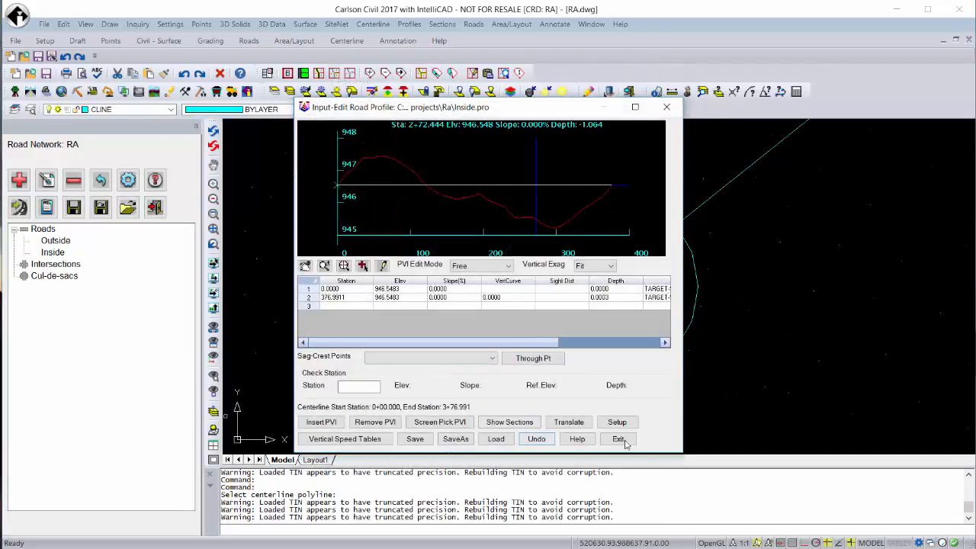
pyautogui.click(617, 439)
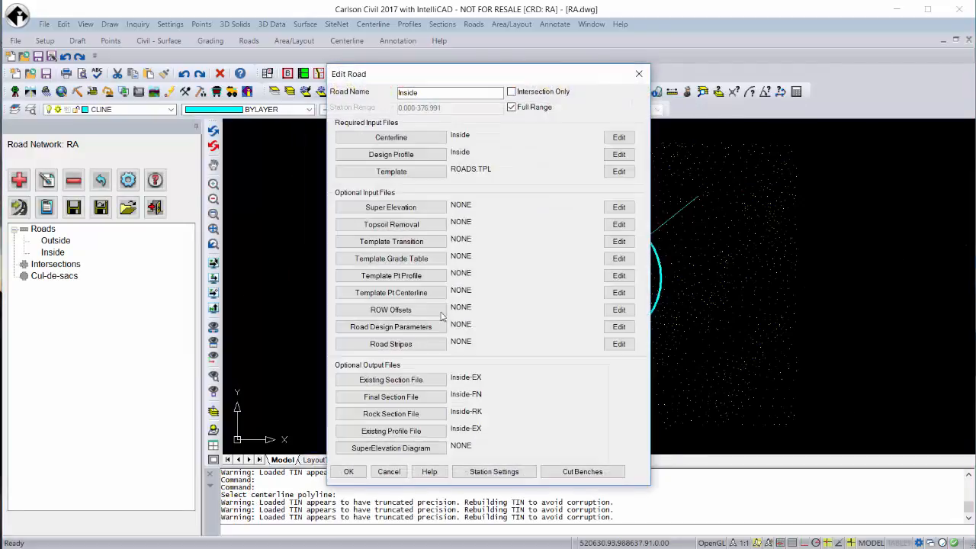
pyautogui.click(347, 472)
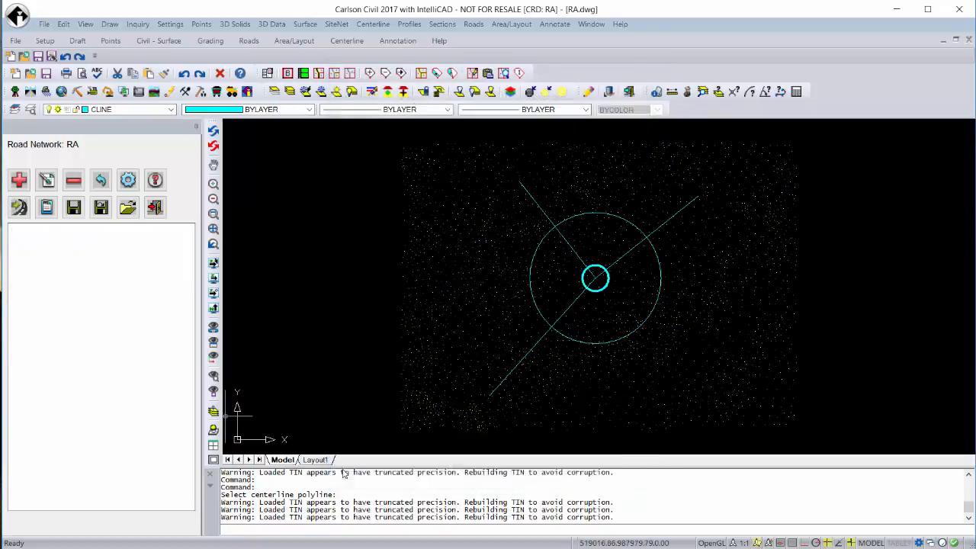
# Trim the three approach centerlines inside the small inner circle, using that circle as the cutting edge
pyautogui.click(19, 181)
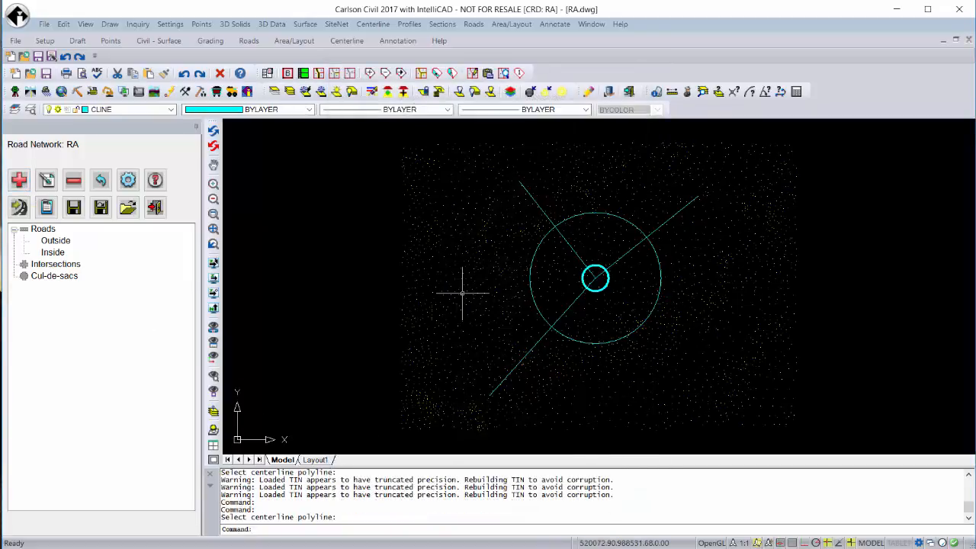
pyautogui.write('trim')
pyautogui.press('Return')
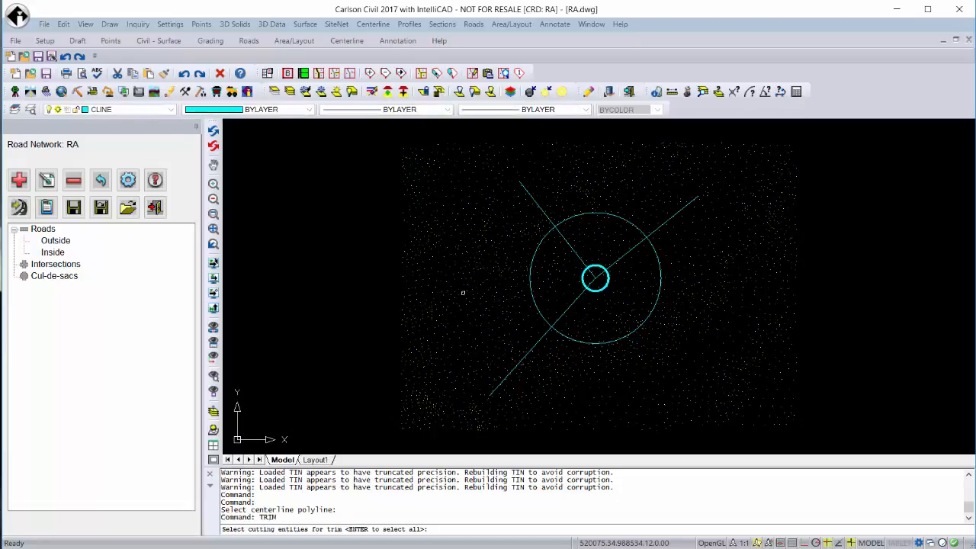
pyautogui.click(591, 283)
pyautogui.press('Return')
pyautogui.click(597, 280)
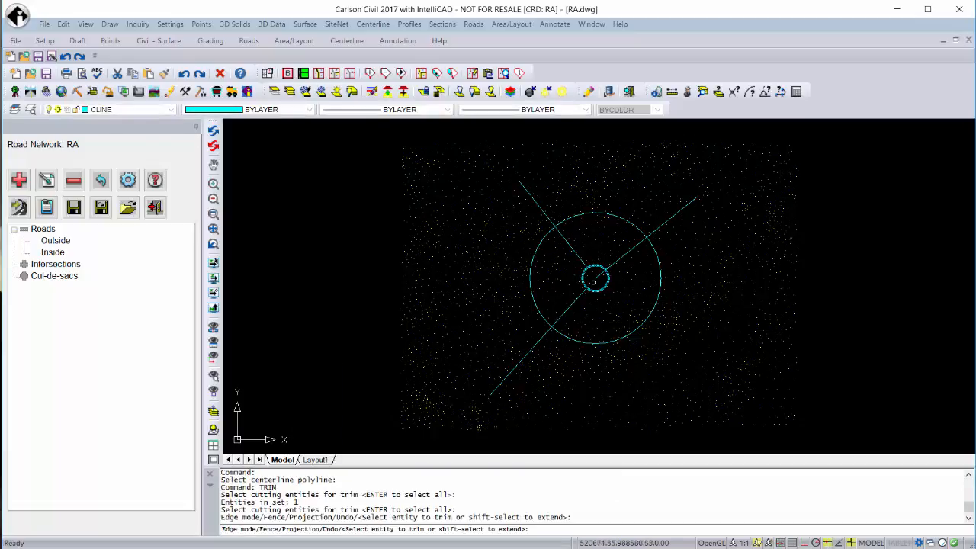
pyautogui.click(599, 280)
pyautogui.press('Return')
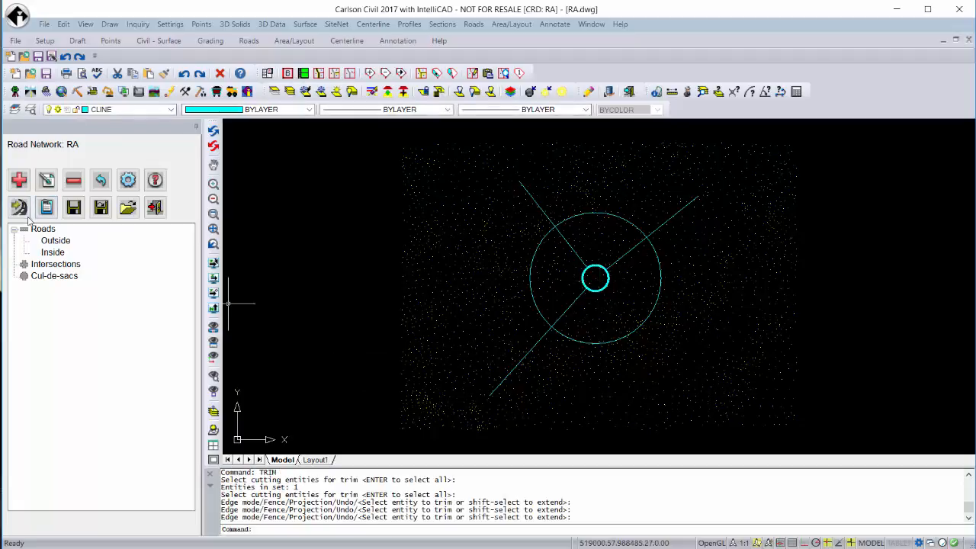
# Add the lower-left approach line as a road with centerline and profile files named R1
pyautogui.click(19, 180)
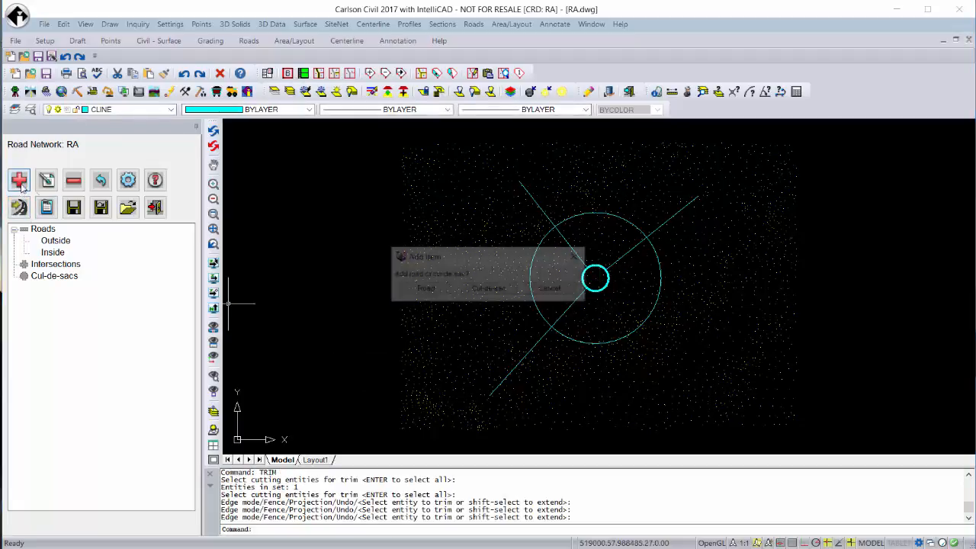
pyautogui.click(426, 289)
pyautogui.click(491, 289)
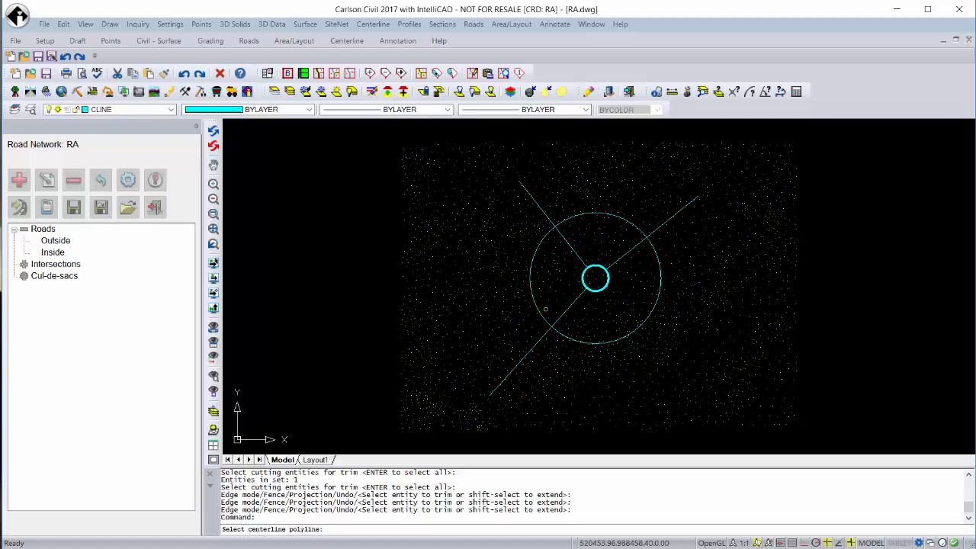
pyautogui.click(495, 386)
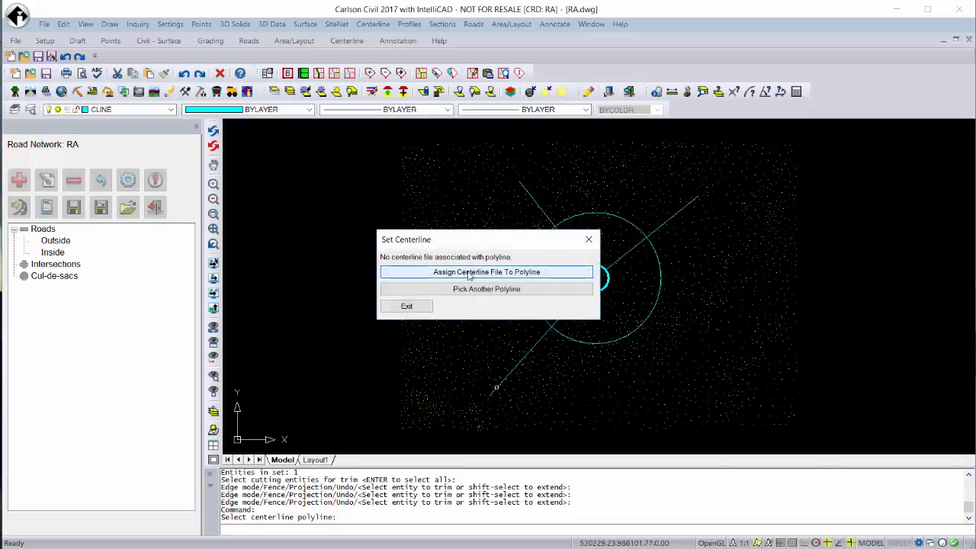
pyautogui.click(470, 271)
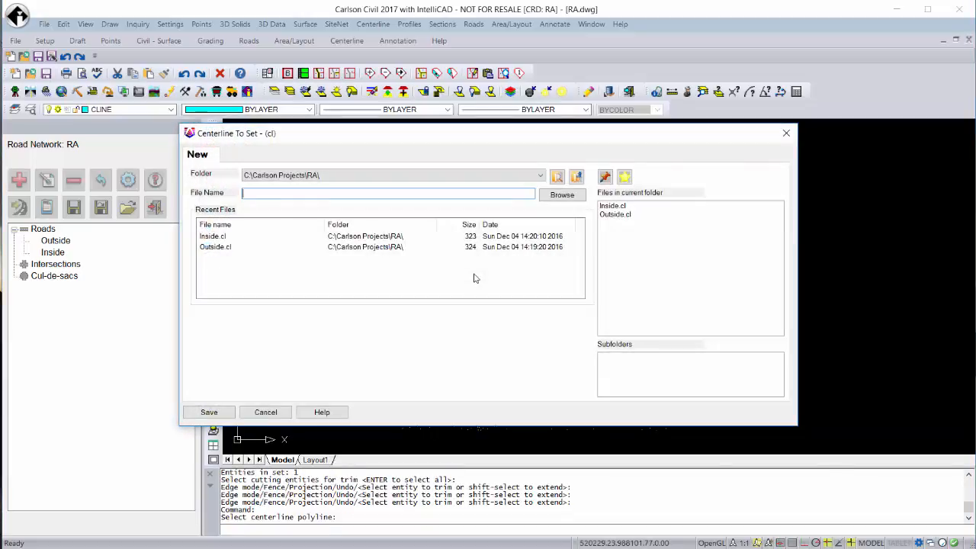
pyautogui.write('R1')
pyautogui.press('Return')
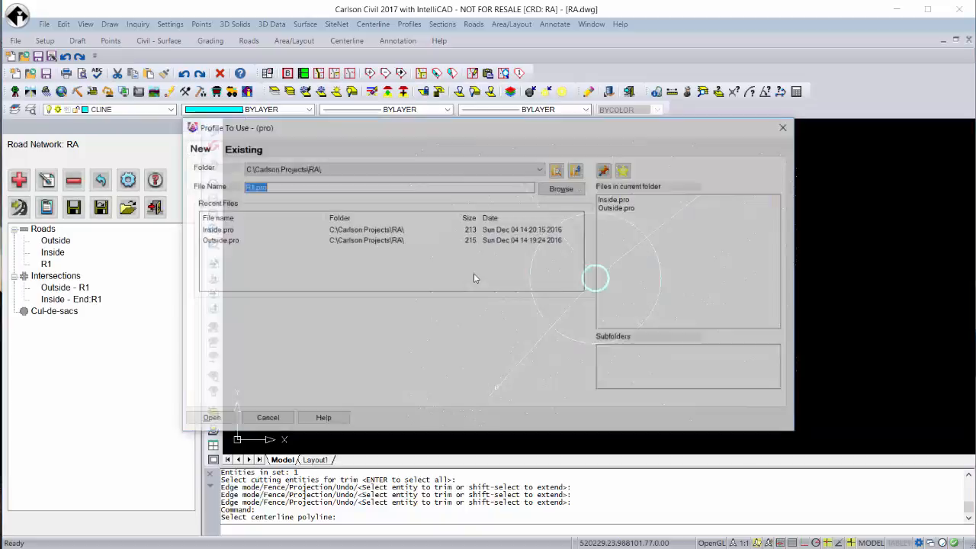
pyautogui.click(208, 419)
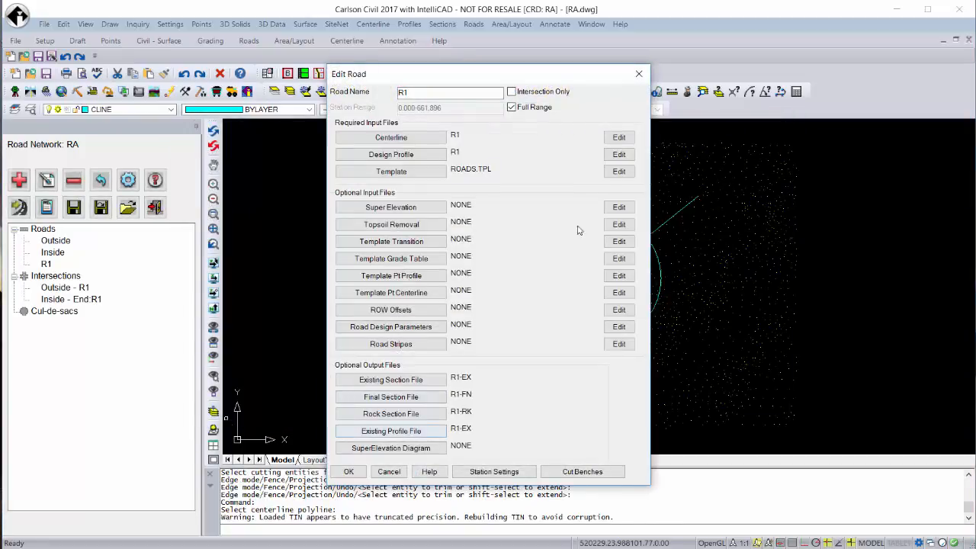
# Review the R1 road's design profile, accept the road, and highlight its intersections with the Outside and Inside roads
pyautogui.click(619, 155)
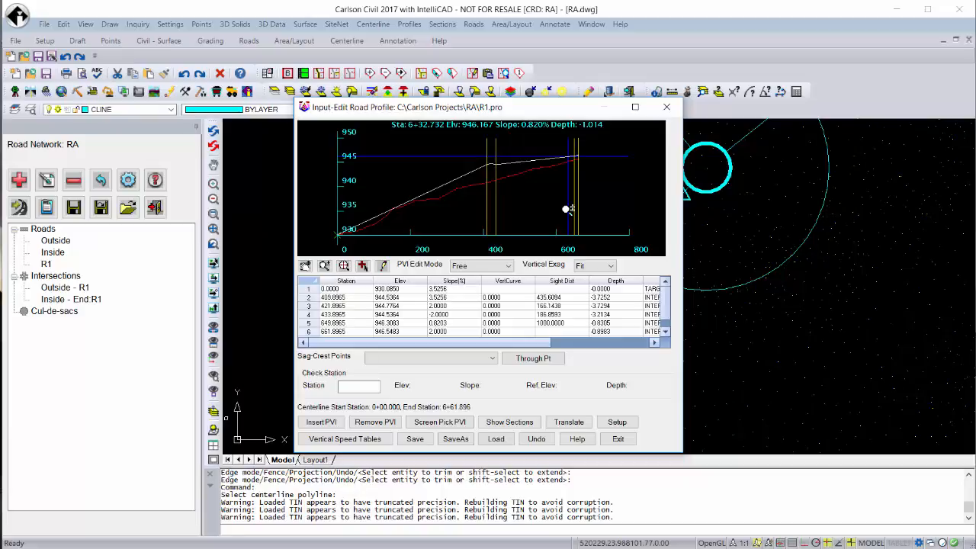
pyautogui.moveTo(506, 125); pyautogui.dragTo(329, 137)
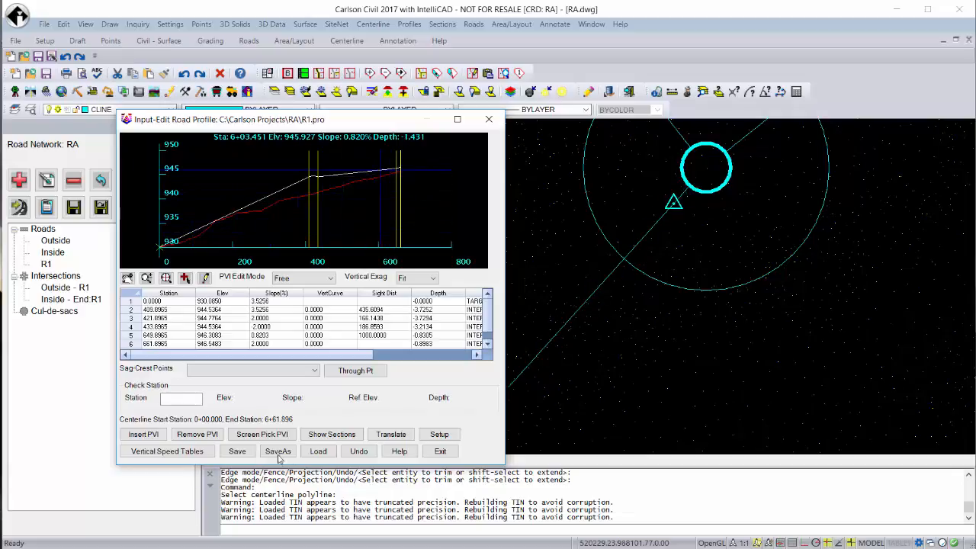
pyautogui.click(441, 451)
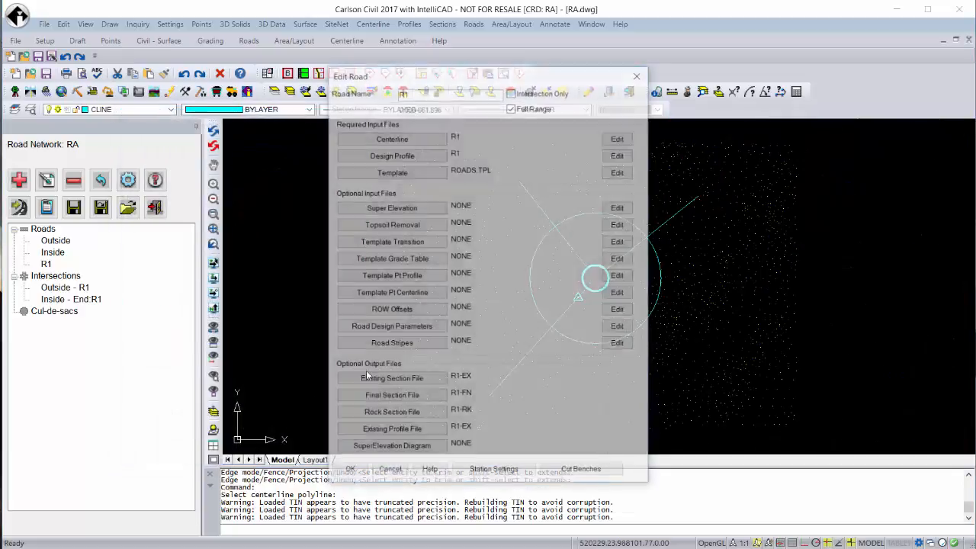
pyautogui.click(349, 471)
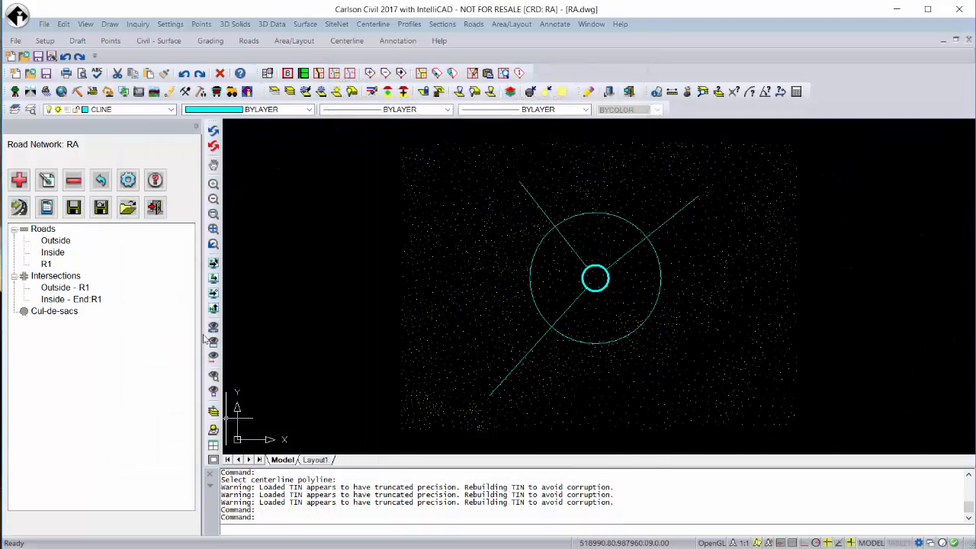
pyautogui.click(65, 287)
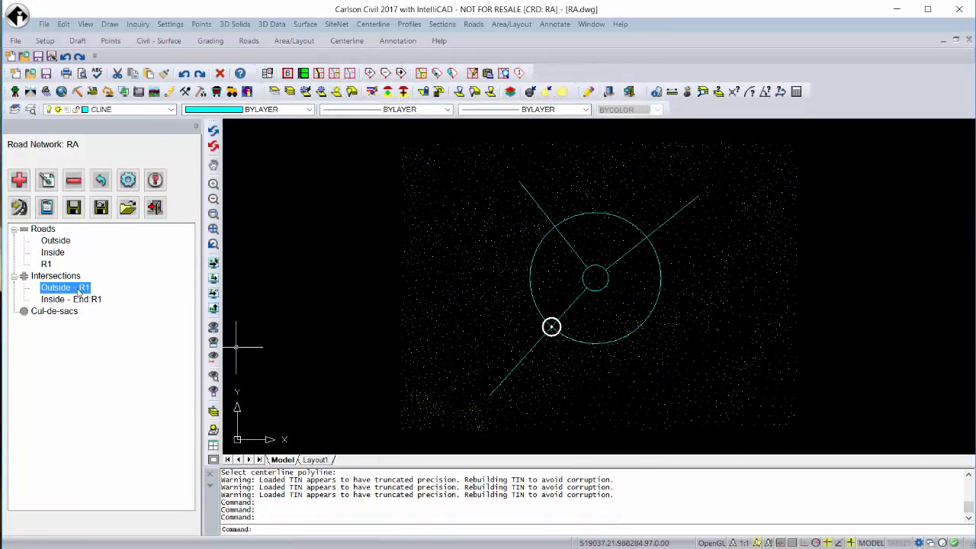
pyautogui.click(76, 299)
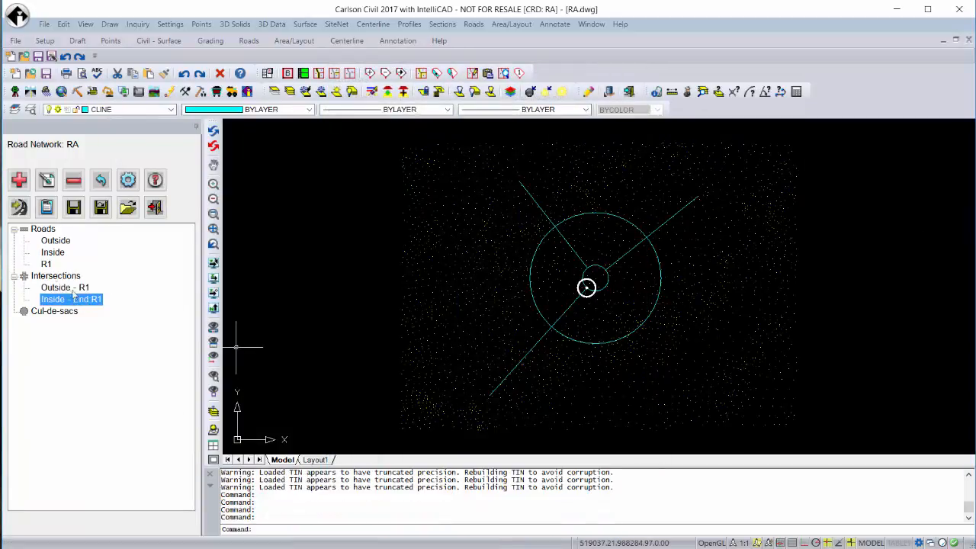
# Add the upper-left approach line as a road with centerline and profile files named R2
pyautogui.click(16, 179)
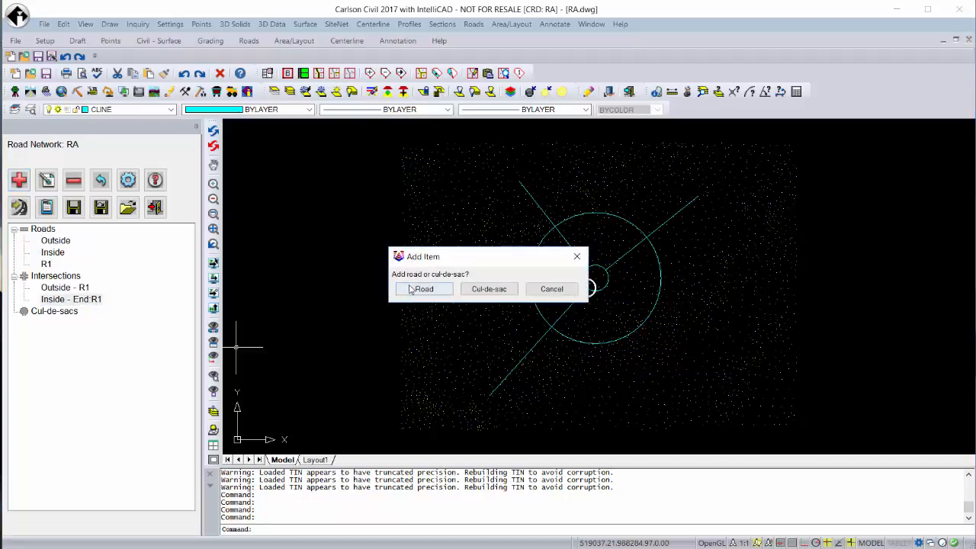
pyautogui.click(486, 288)
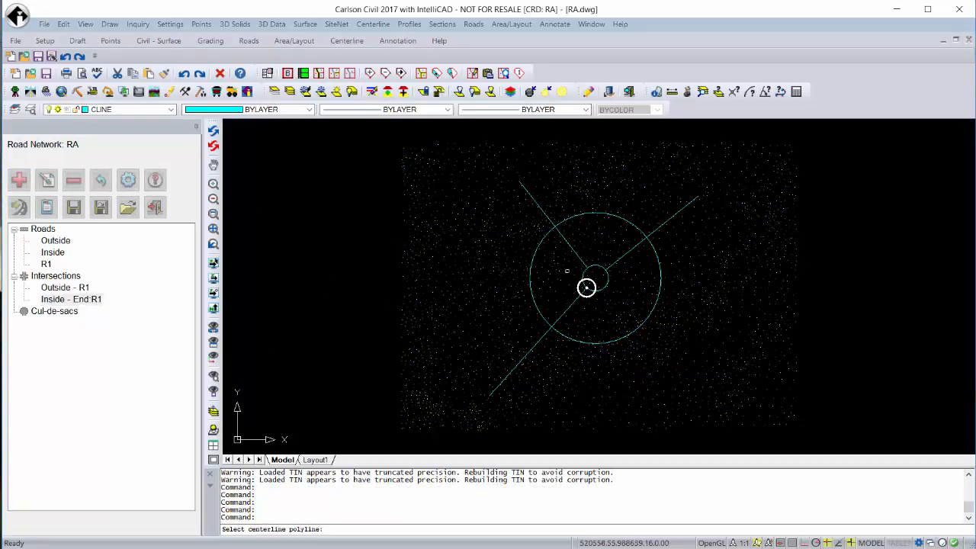
pyautogui.click(587, 287)
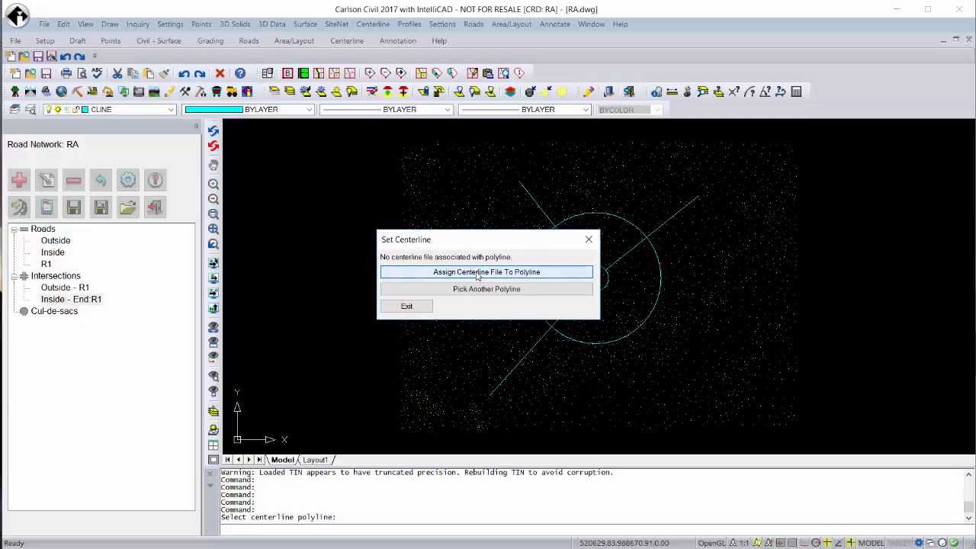
pyautogui.click(477, 272)
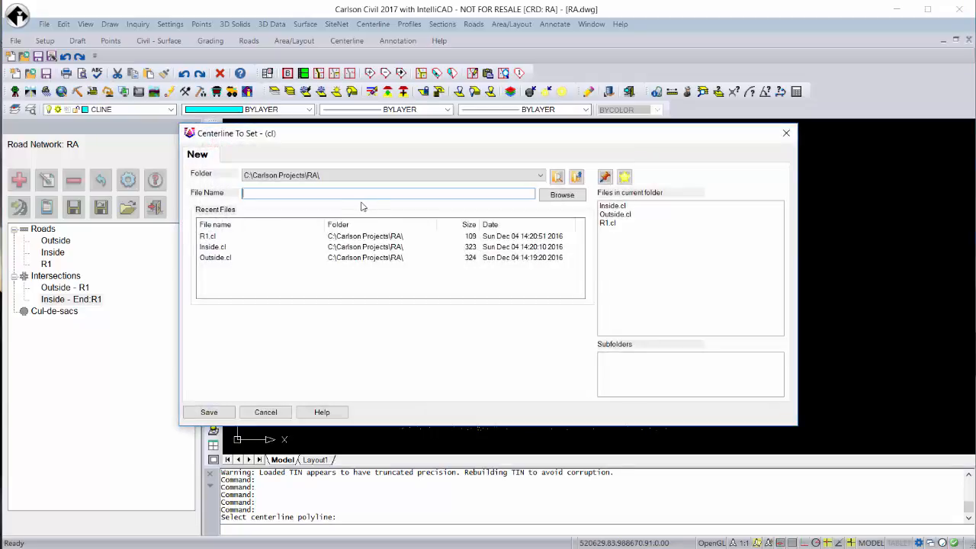
pyautogui.write('R2')
pyautogui.click(210, 412)
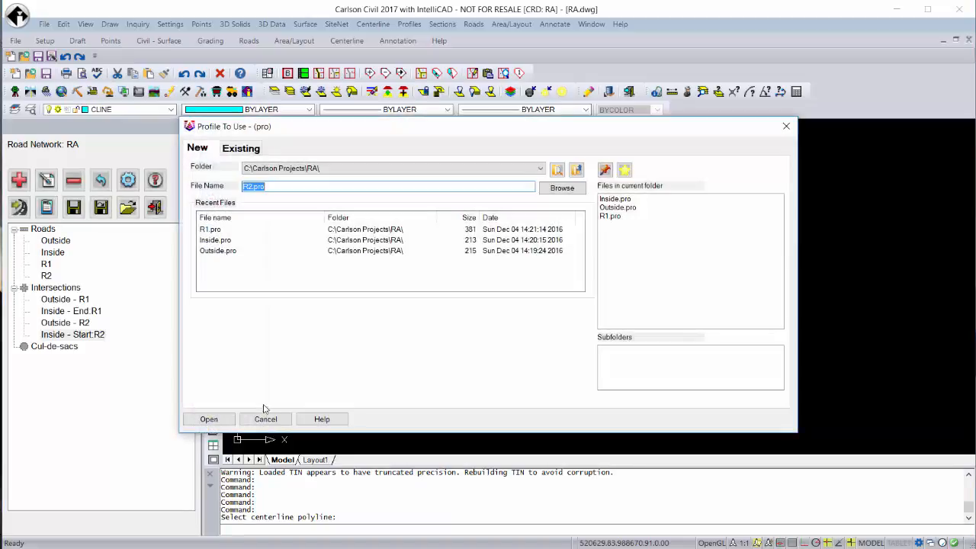
pyautogui.click(225, 418)
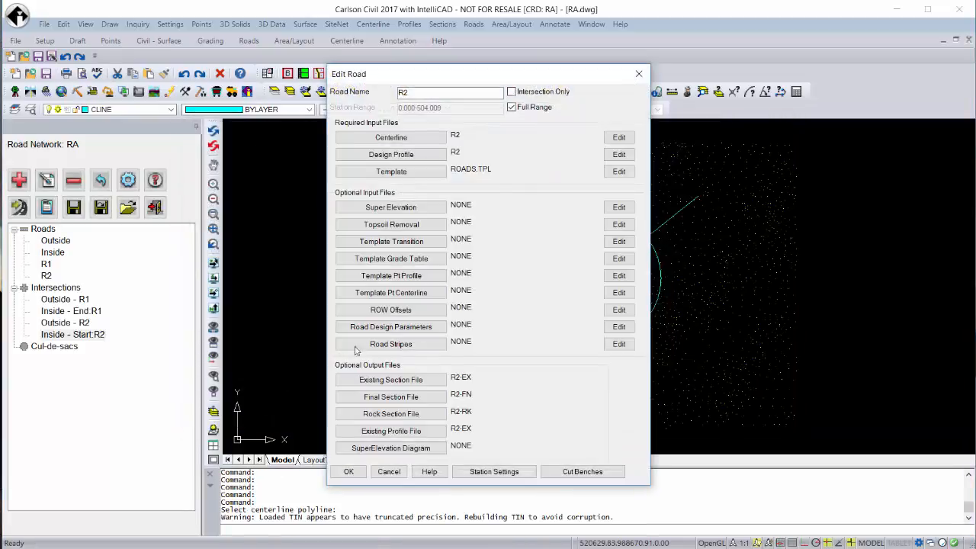
# Review and save the R2 road's design profile, and accept the road
pyautogui.click(618, 155)
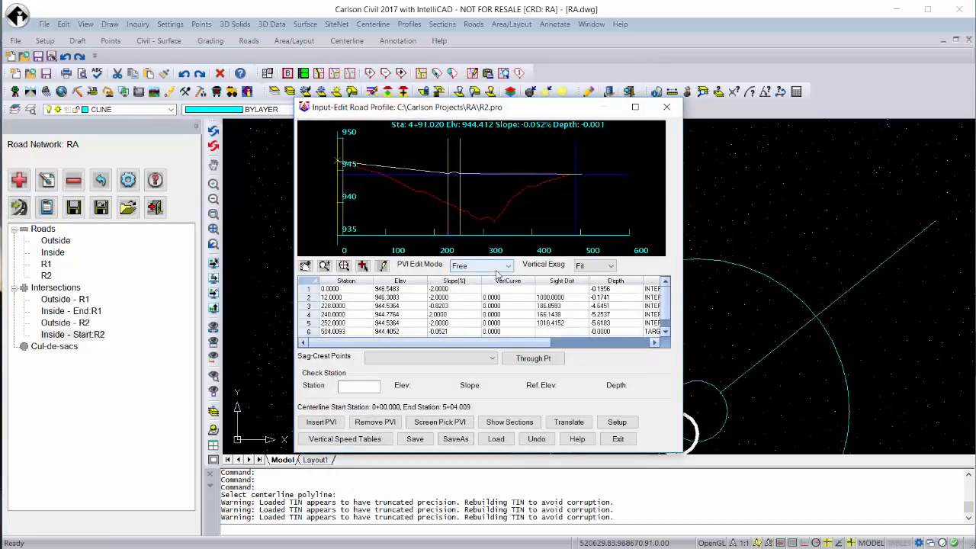
pyautogui.click(414, 438)
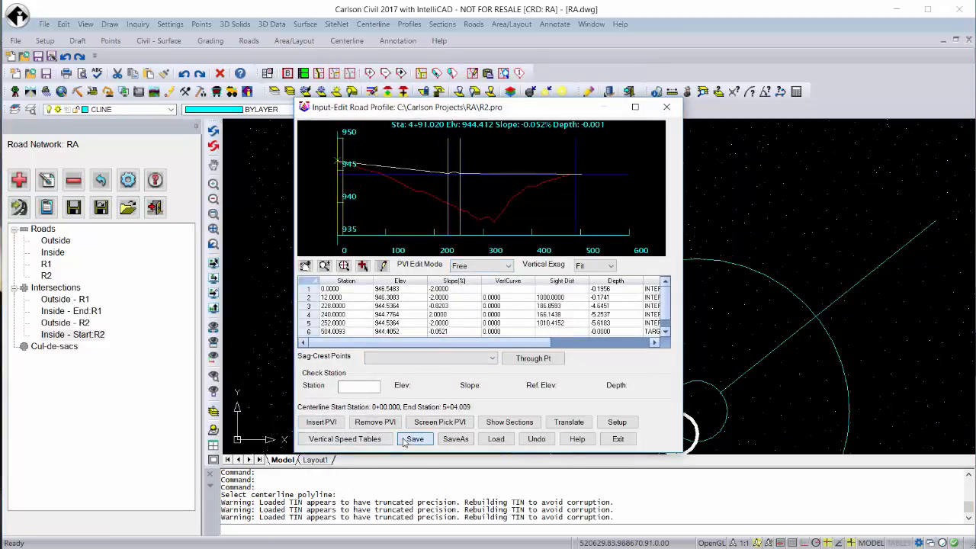
pyautogui.click(618, 440)
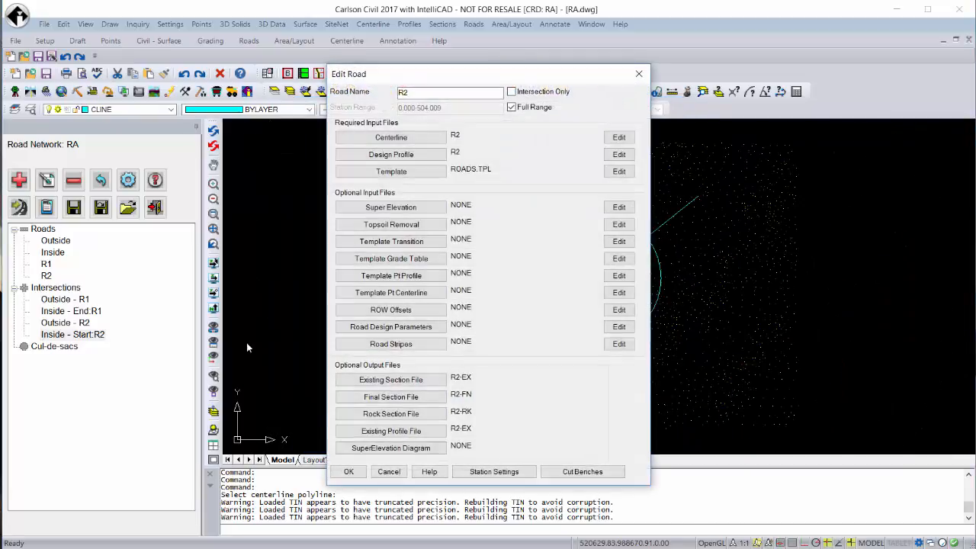
pyautogui.click(345, 469)
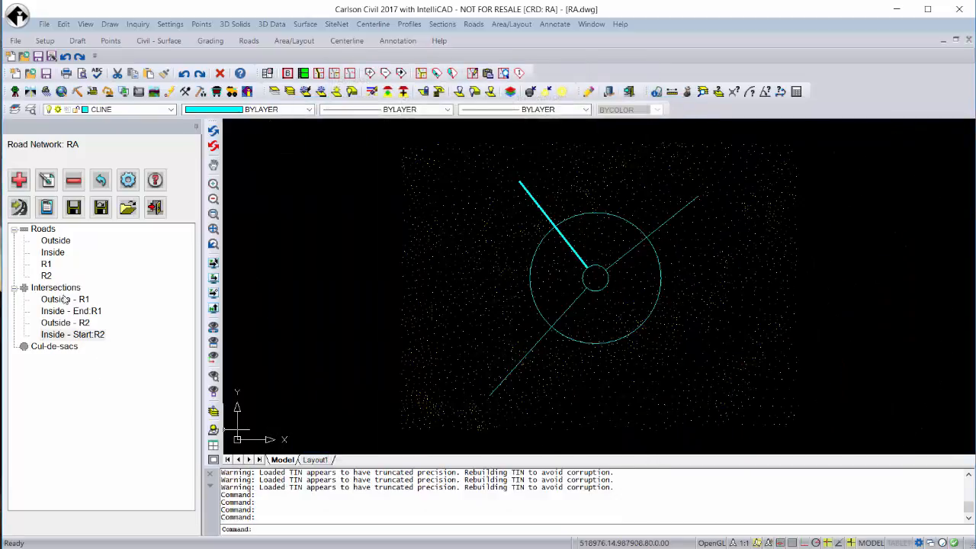
# Add the upper-right approach line as a road with centerline and profile files named R3
pyautogui.click(19, 180)
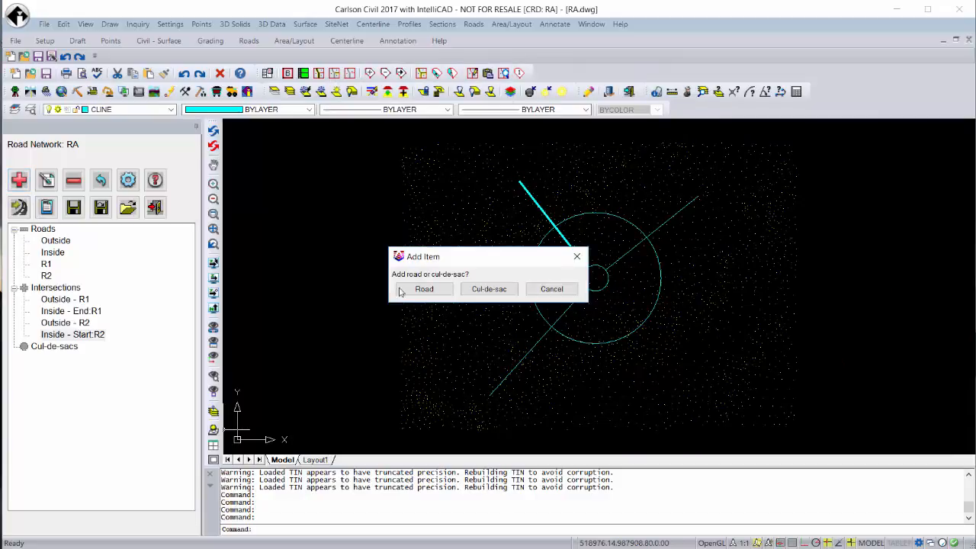
pyautogui.click(425, 291)
pyautogui.click(487, 288)
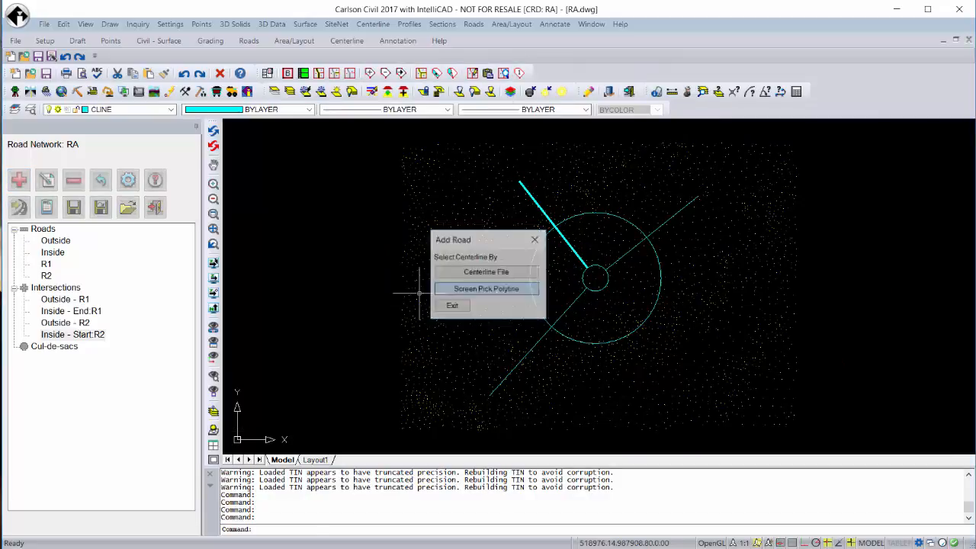
pyautogui.click(608, 267)
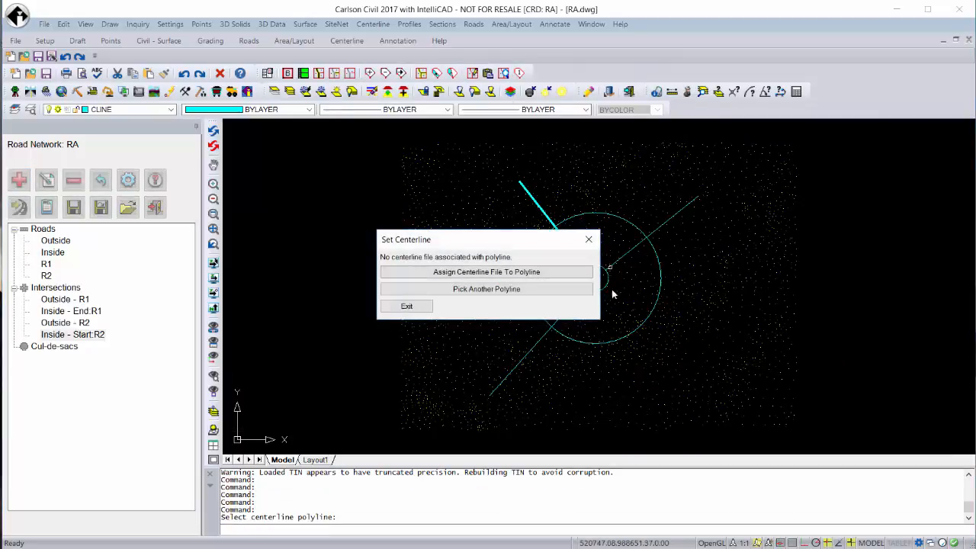
pyautogui.click(490, 272)
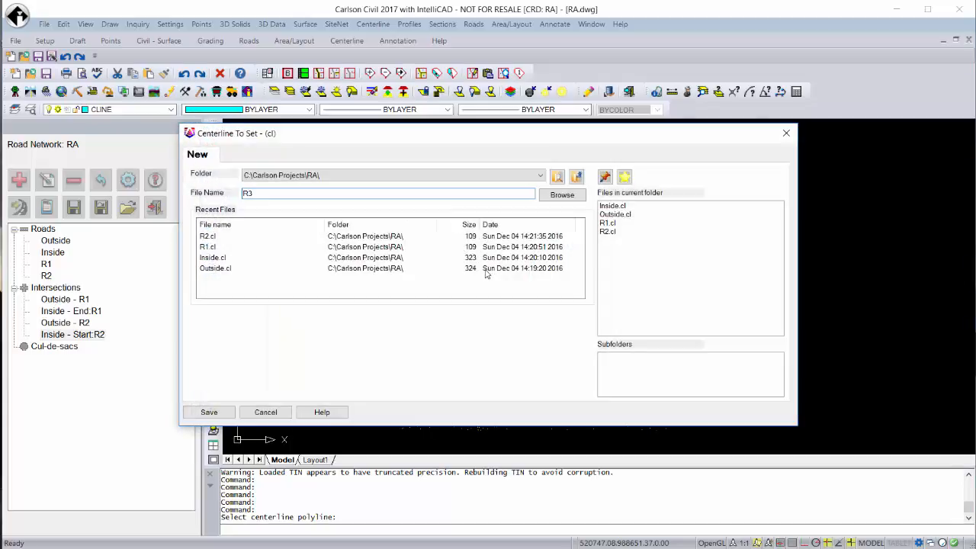
pyautogui.click(209, 412)
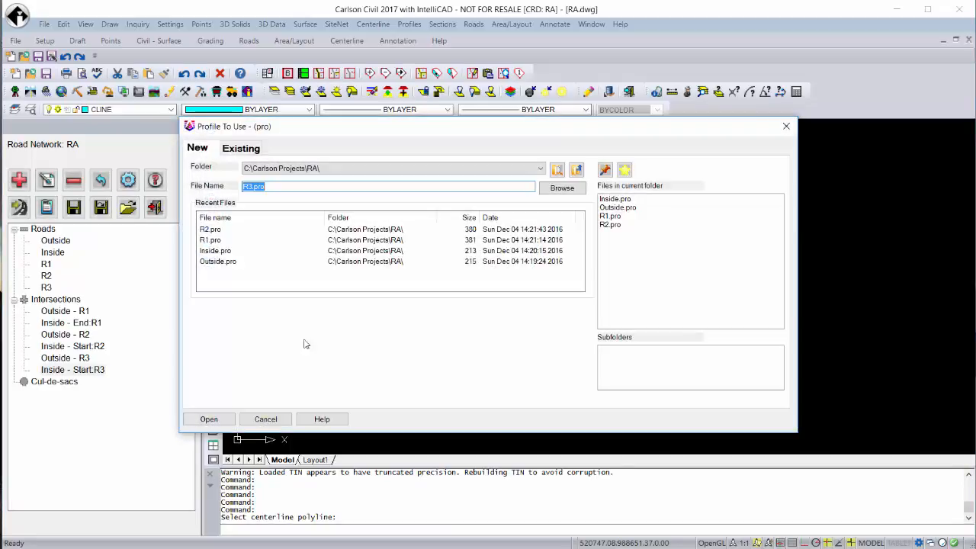
pyautogui.click(205, 415)
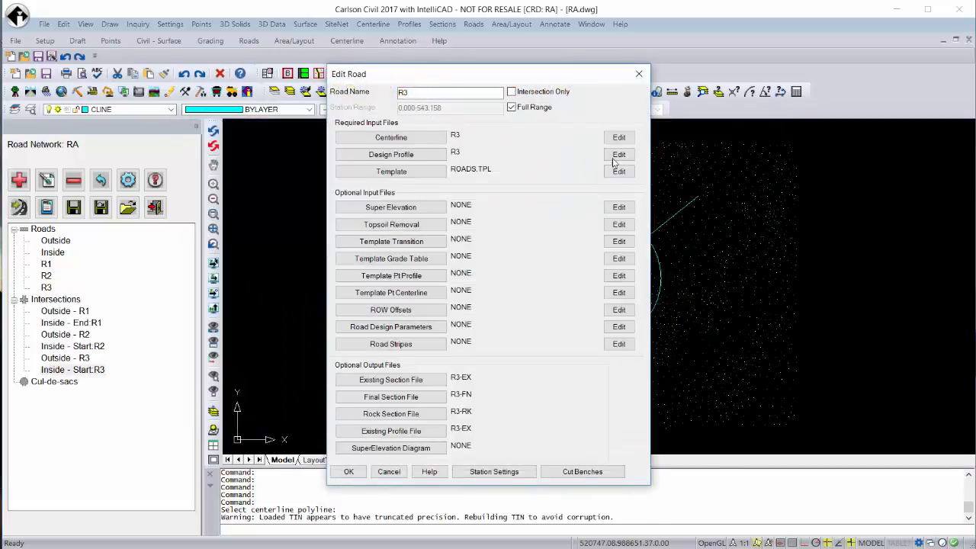
# Review the R3 road's design profile and accept the road
pyautogui.click(617, 155)
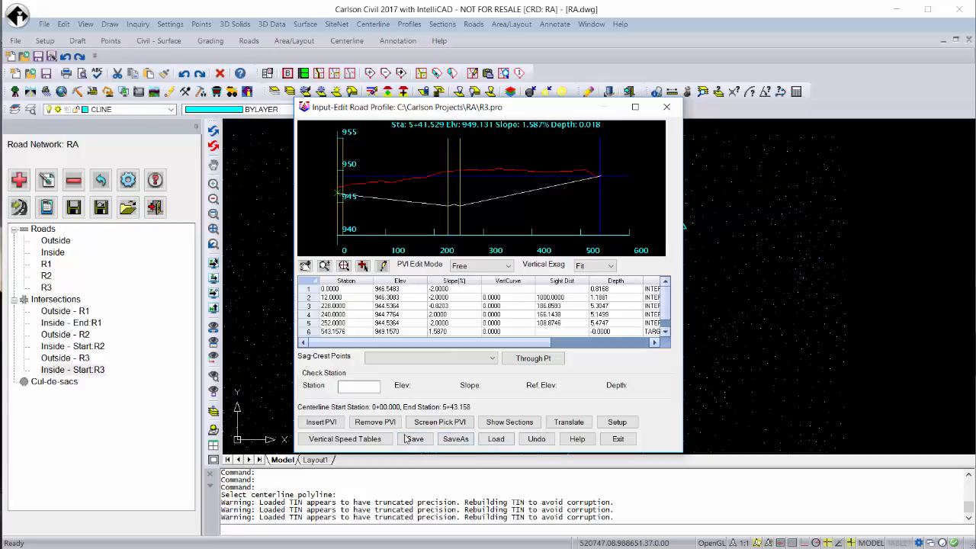
pyautogui.click(617, 439)
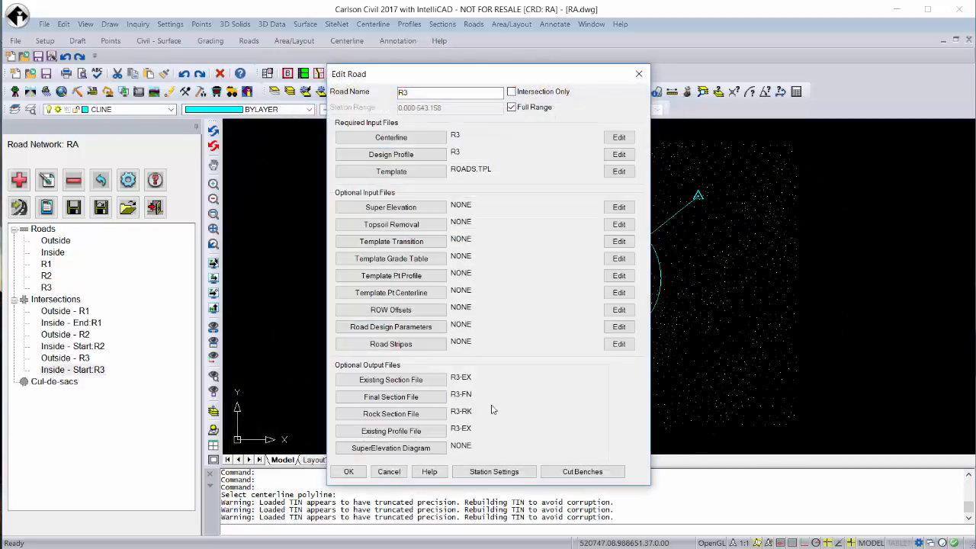
pyautogui.click(363, 470)
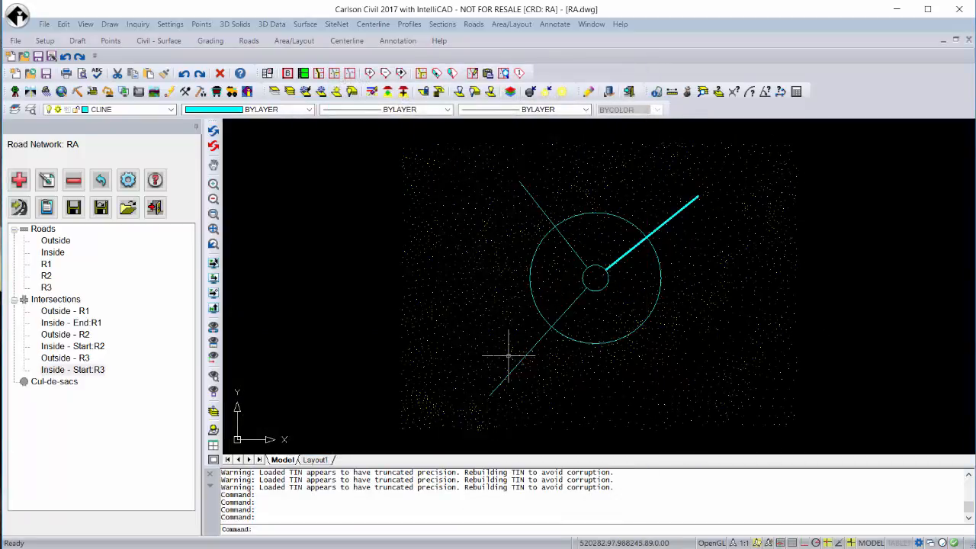
# Review the Outside - R1 intersection settings, and save and process the RA road network
pyautogui.doubleClick(68, 311)
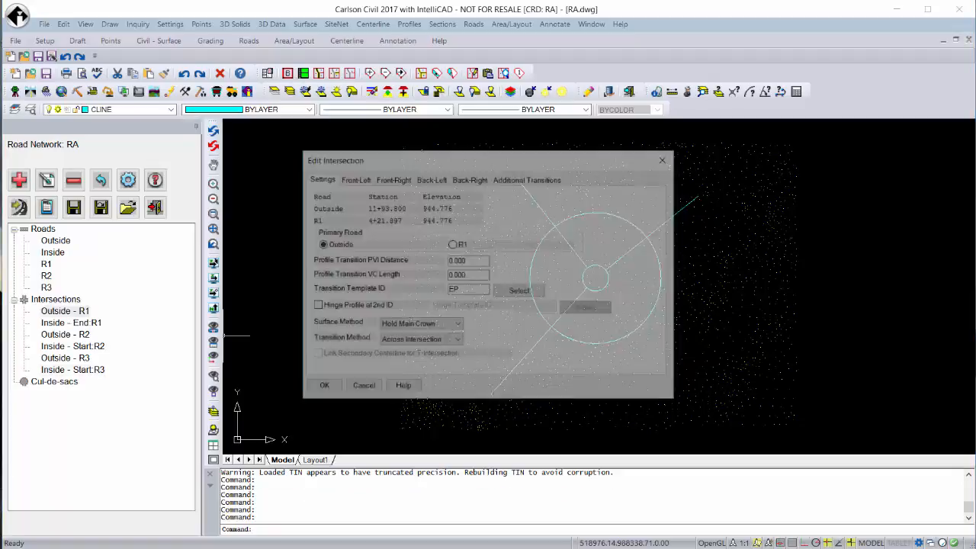
pyautogui.click(321, 388)
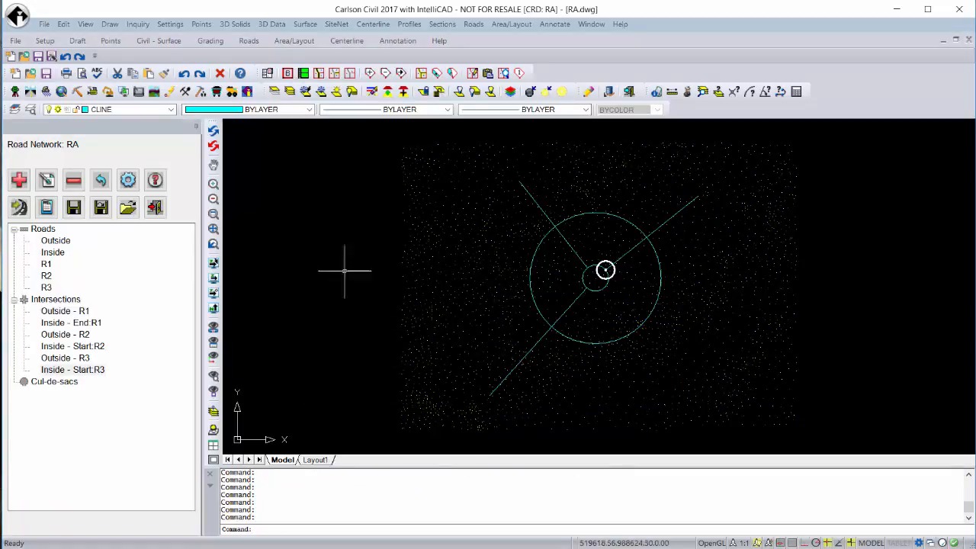
pyautogui.click(73, 206)
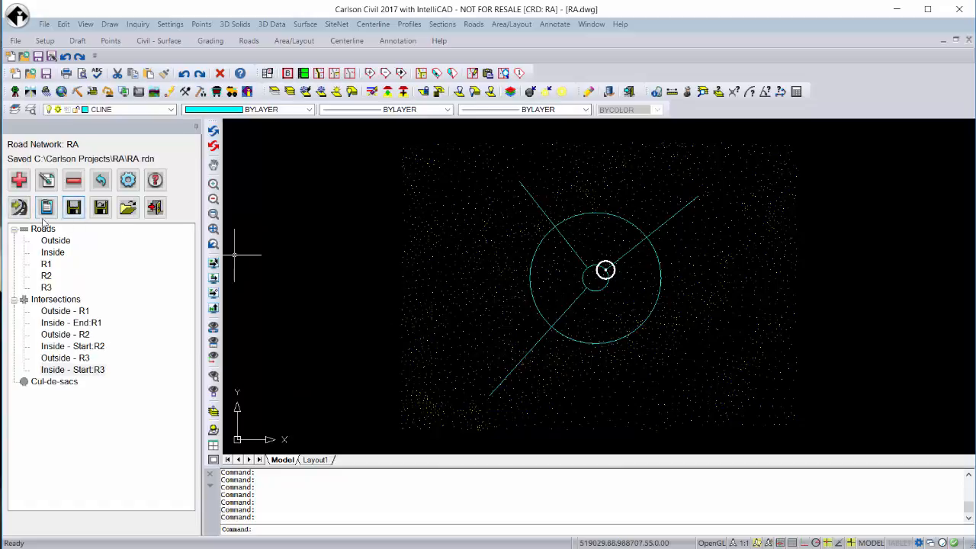
pyautogui.click(19, 207)
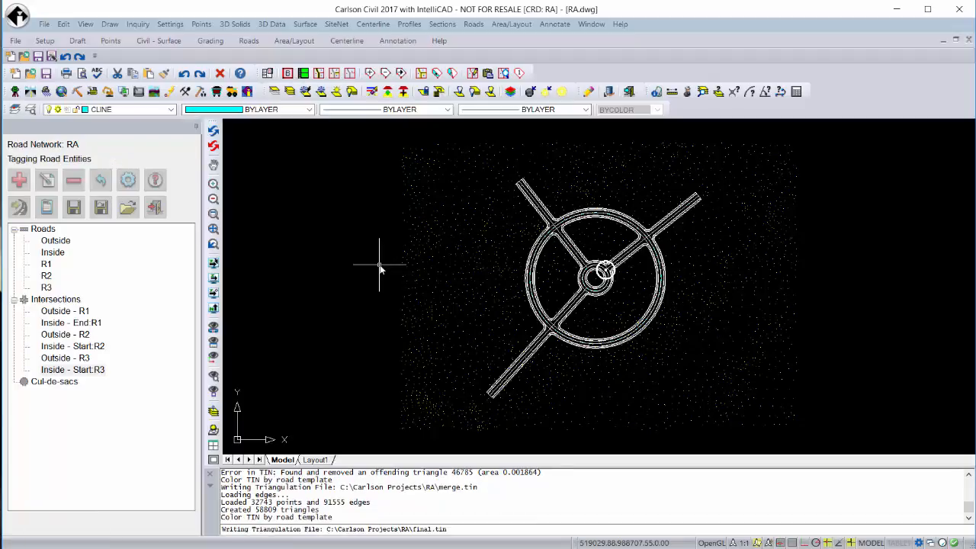
# Open the processed final.tin surface file in the 3D viewer
pyautogui.click(96, 25)
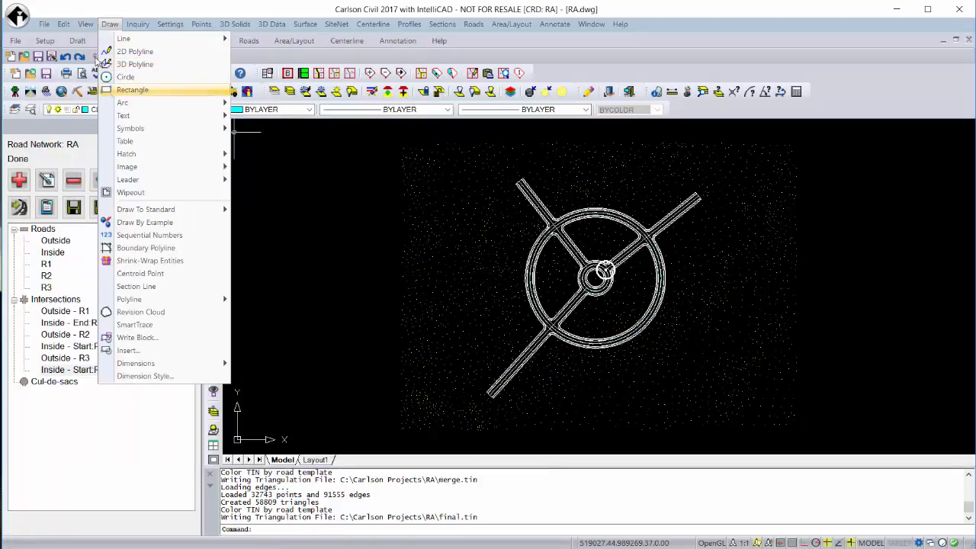
pyautogui.moveTo(191, 115)
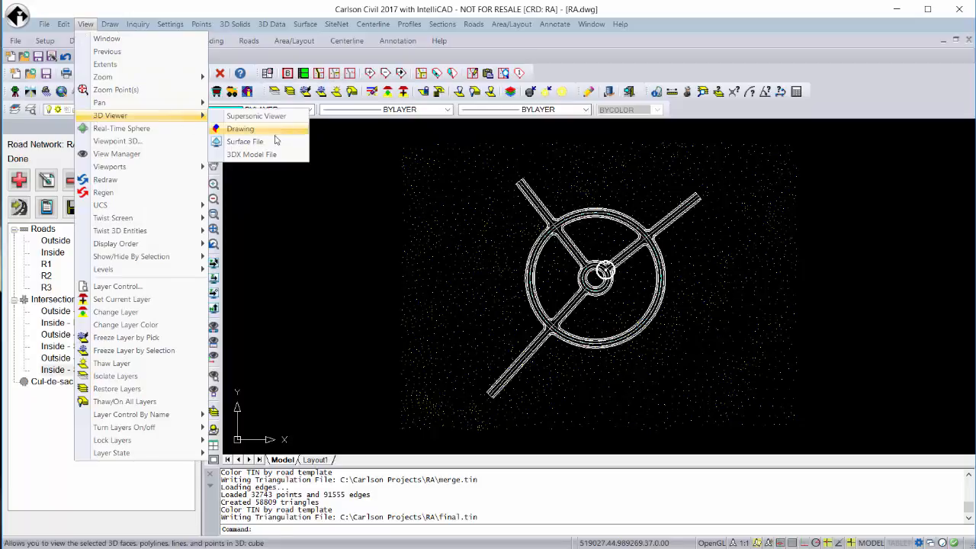
pyautogui.click(274, 143)
pyautogui.click(213, 322)
pyautogui.click(206, 418)
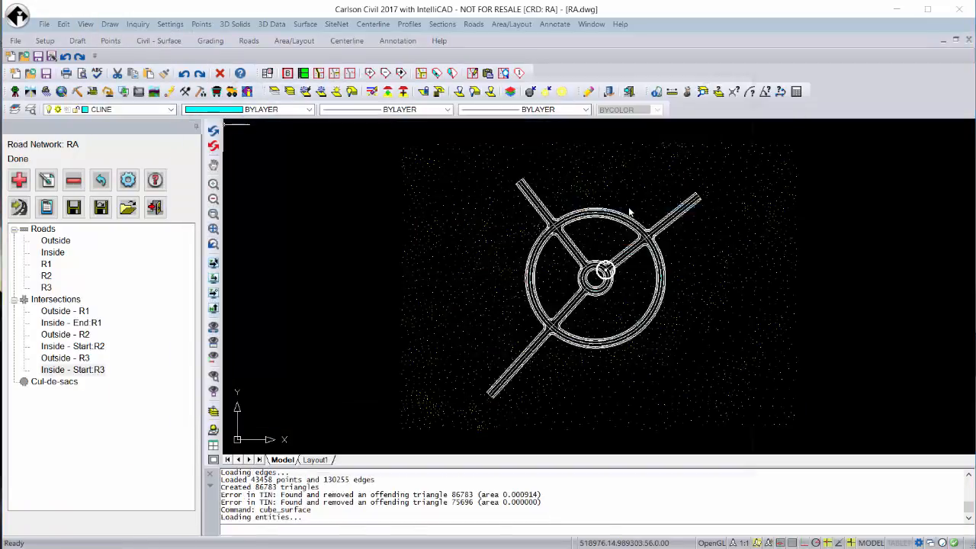
# Inspect the roundabout surface in 3D from several angles at a vertical scale of 3, and close the viewer
pyautogui.moveTo(371, 331); pyautogui.dragTo(368, 185)
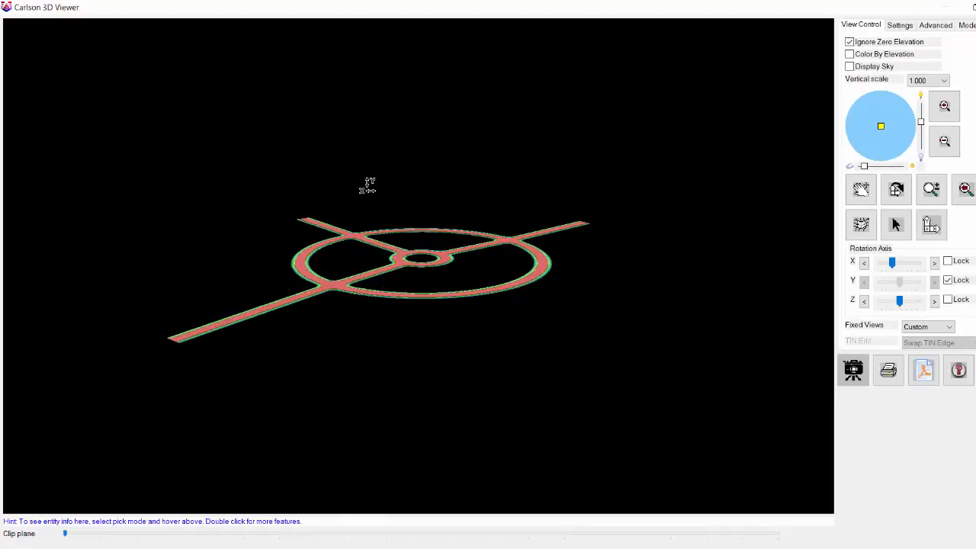
pyautogui.click(917, 82)
pyautogui.click(922, 161)
pyautogui.moveTo(381, 381)
pyautogui.mouseDown()
pyautogui.moveTo(388, 308)
pyautogui.moveTo(389, 362)
pyautogui.mouseUp()
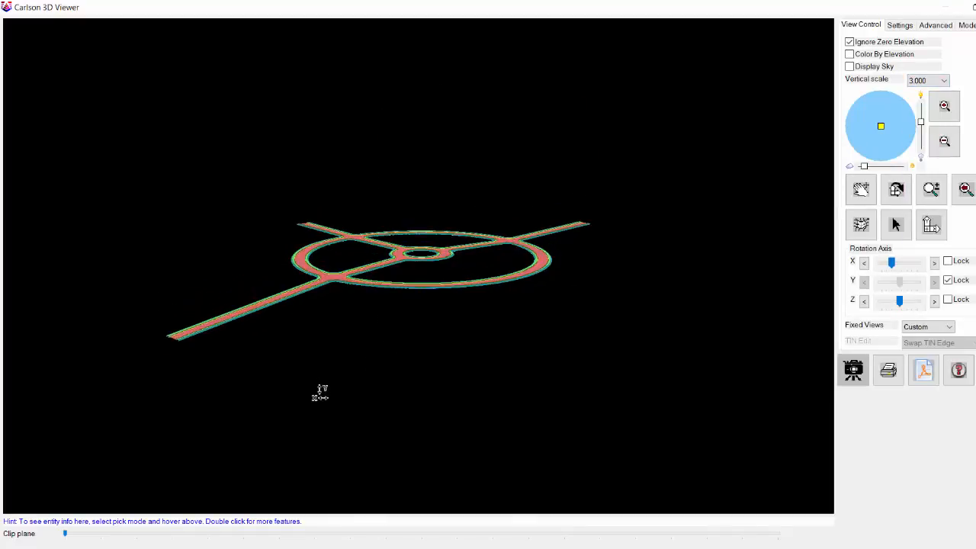
pyautogui.moveTo(336, 457); pyautogui.dragTo(401, 407)
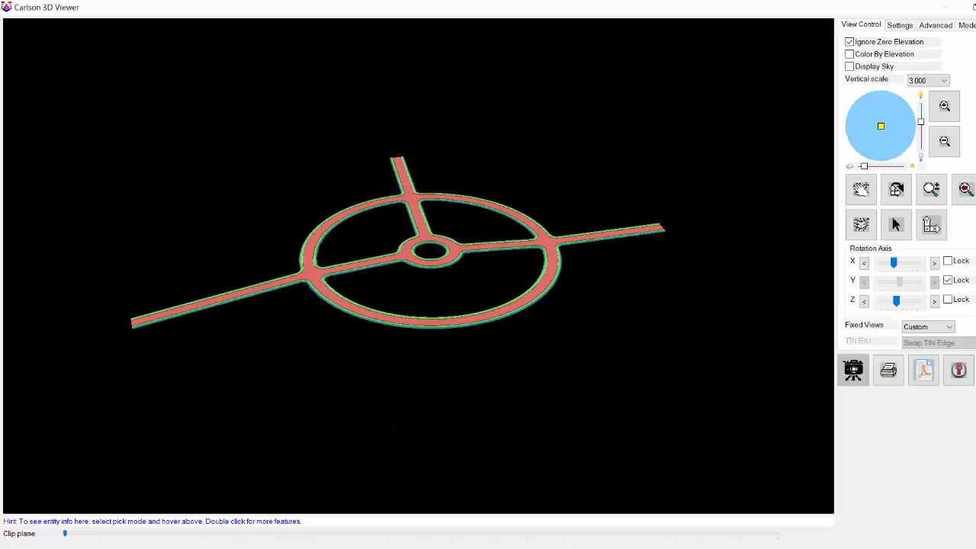
pyautogui.click(959, 370)
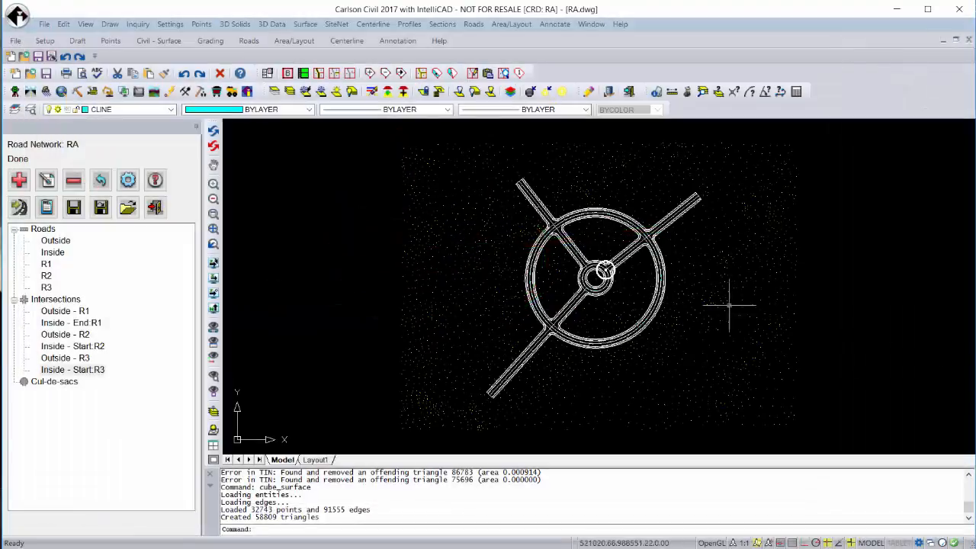
# Enable Tie To Existing in the road network settings and reprocess the network
pyautogui.click(127, 180)
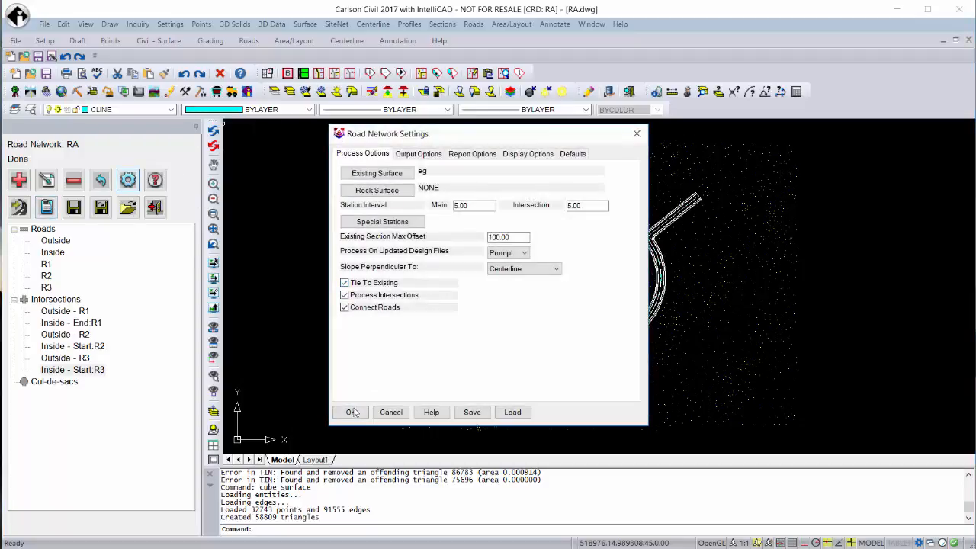
pyautogui.click(350, 412)
pyautogui.click(19, 207)
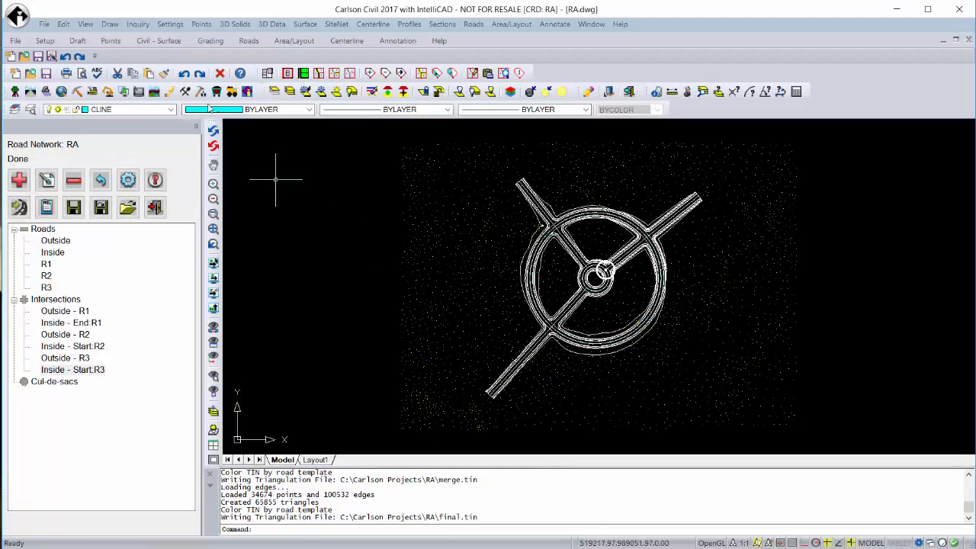
# Load the regenerated final.tin surface file in the 3D viewer
pyautogui.click(85, 24)
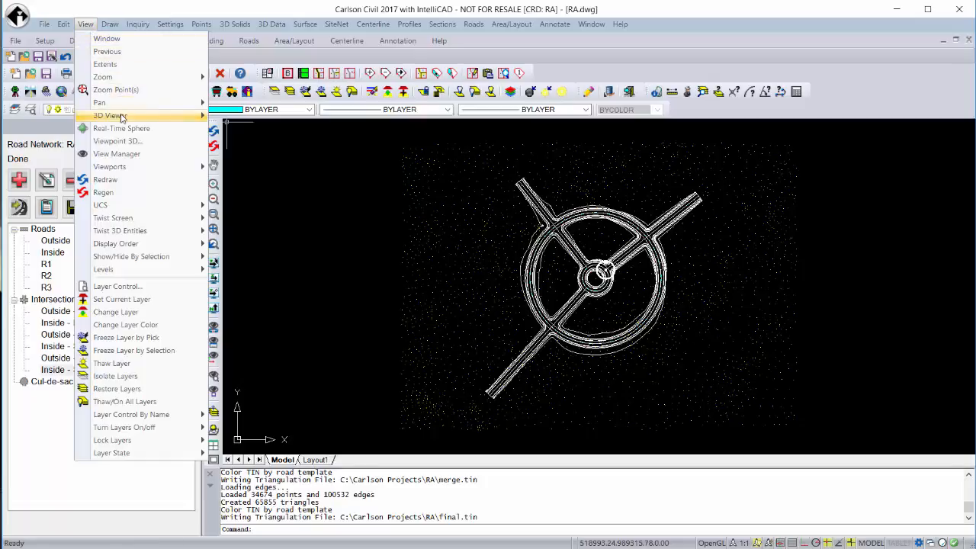
pyautogui.moveTo(122, 116)
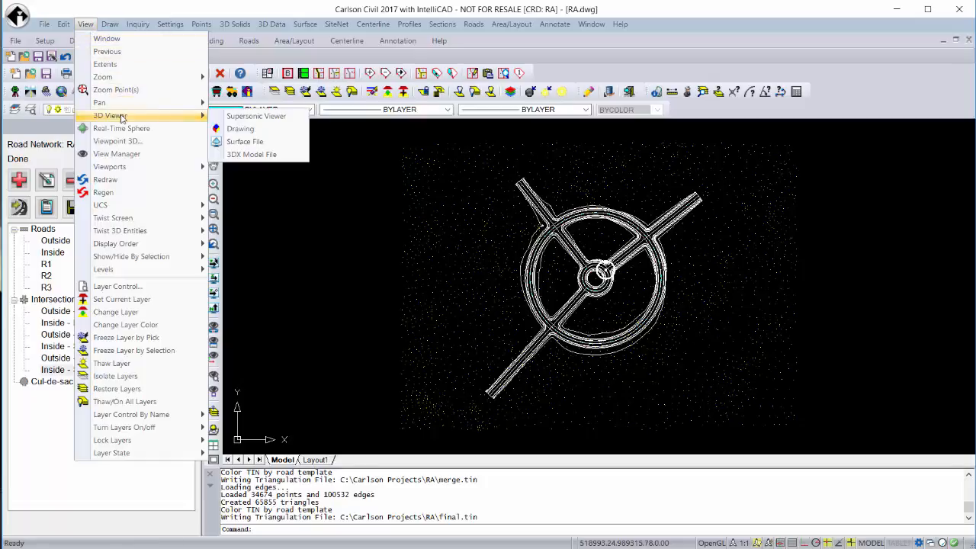
pyautogui.click(245, 141)
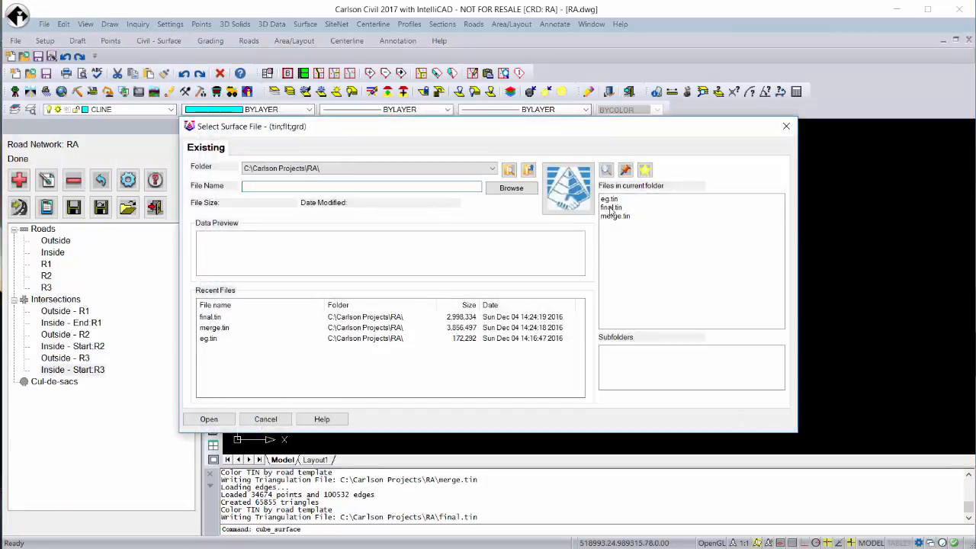
pyautogui.doubleClick(610, 208)
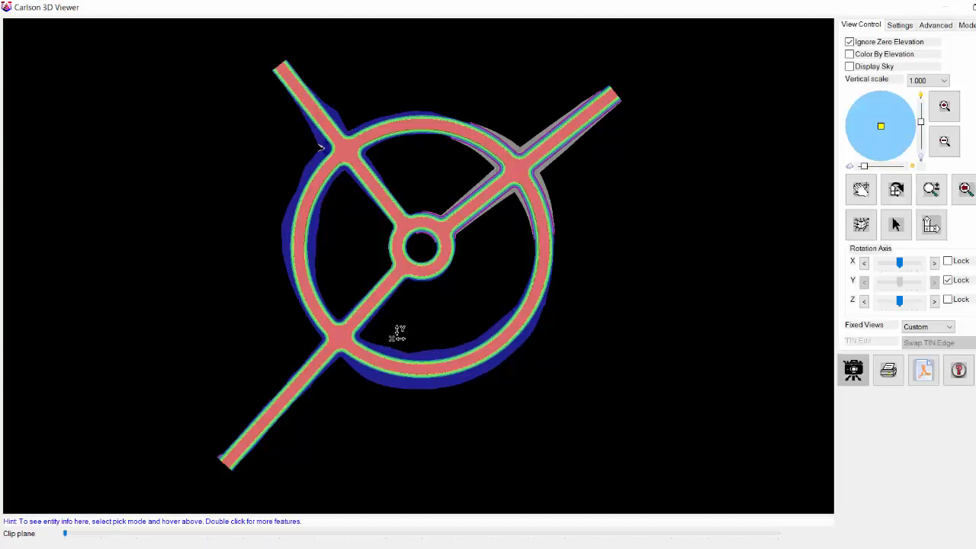
# Examine the roundabout's tie-in slopes in 3D from several angles at a vertical scale of 3, and close the viewer
pyautogui.moveTo(398, 333); pyautogui.dragTo(390, 215)
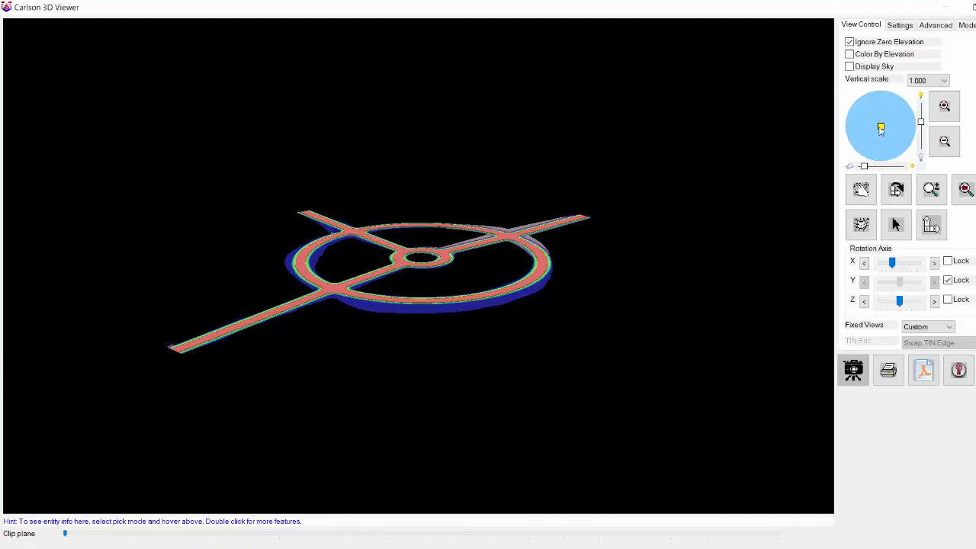
pyautogui.click(923, 81)
pyautogui.click(917, 156)
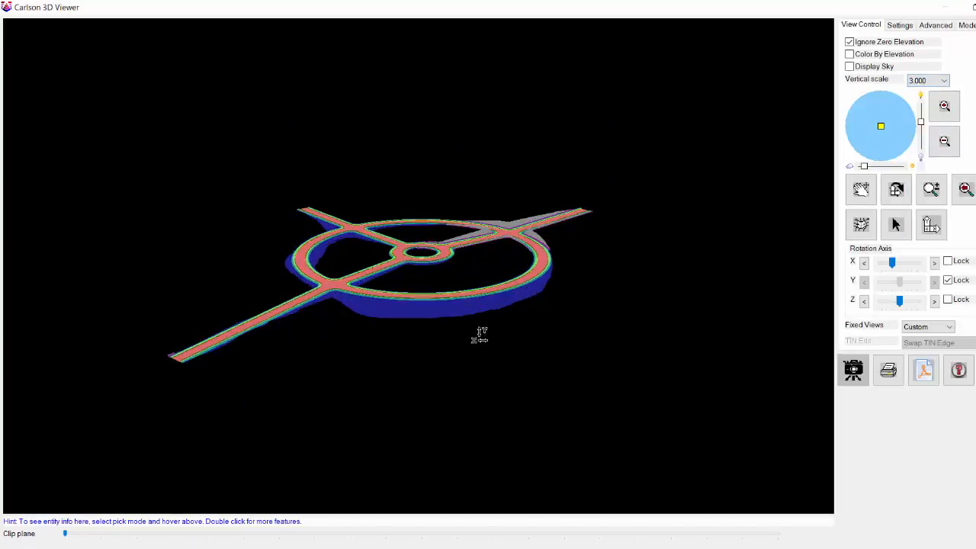
pyautogui.moveTo(325, 371); pyautogui.dragTo(442, 377)
pyautogui.scroll(3, 361, 316)
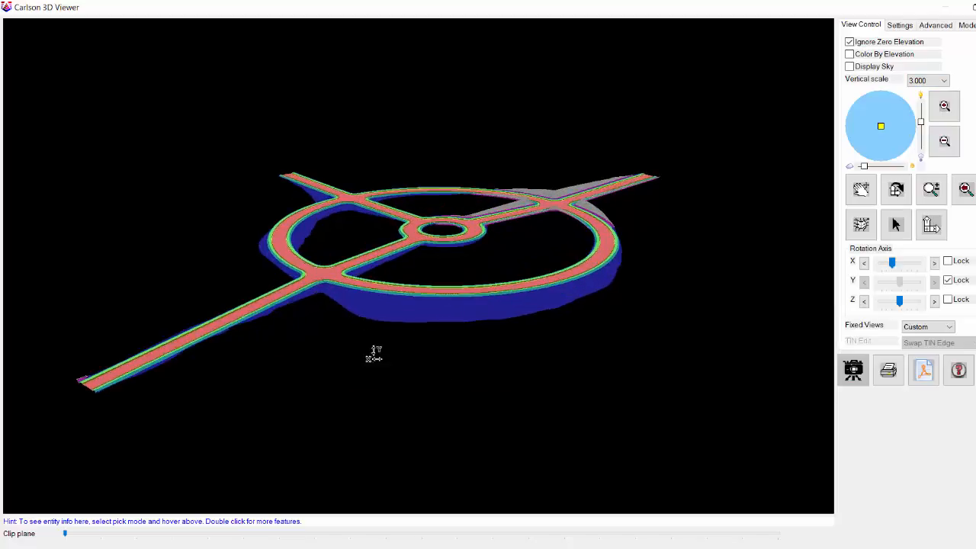
pyautogui.moveTo(328, 440); pyautogui.dragTo(228, 323)
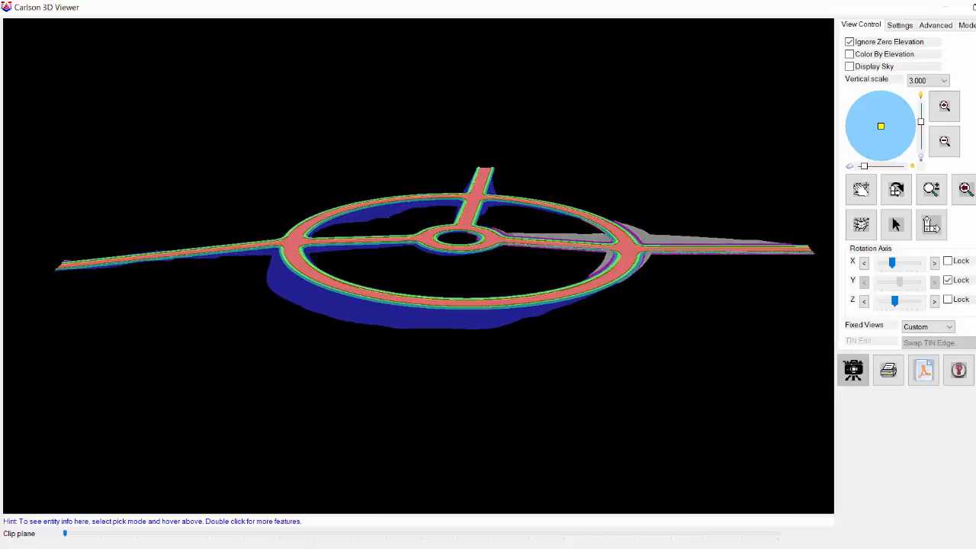
pyautogui.hotkey('alt', 'F4')
# Switch to Supersonic Viewer, load the processed roundabout surface, and examine it from a low oblique angle
pyautogui.click(85, 24)
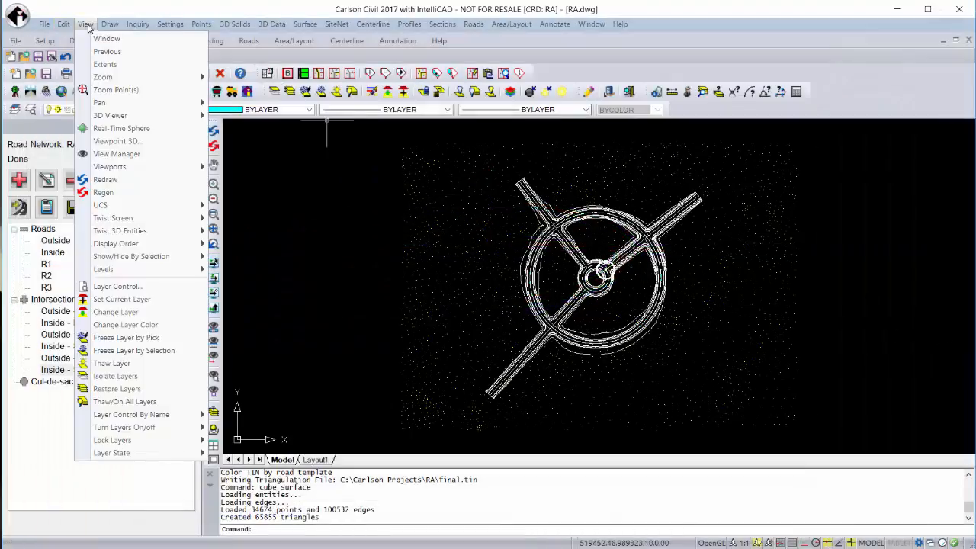
pyautogui.moveTo(110, 116)
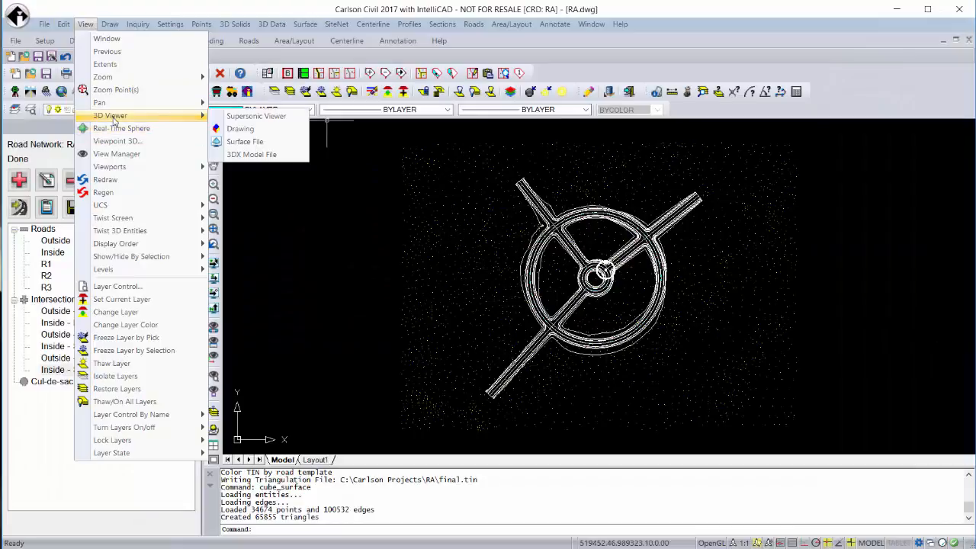
pyautogui.click(259, 118)
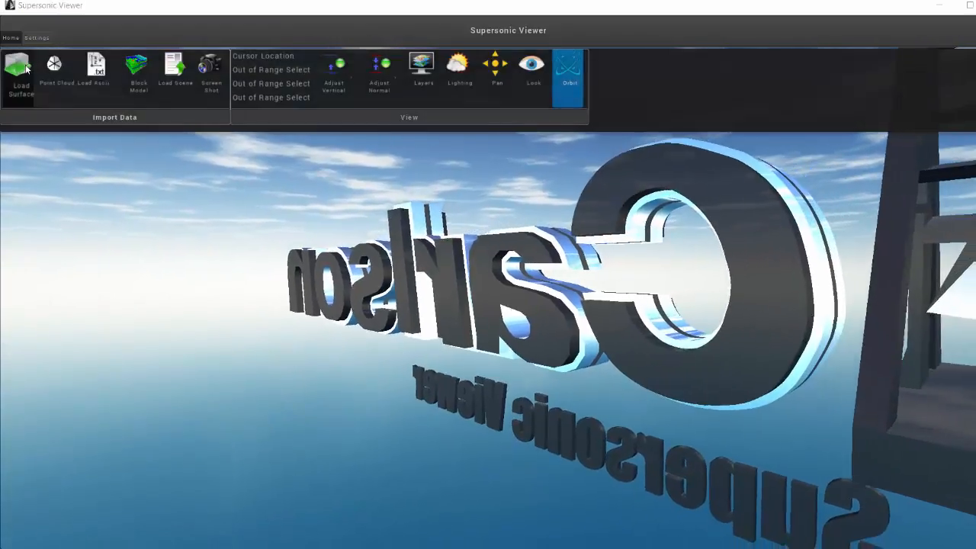
pyautogui.click(20, 73)
pyautogui.doubleClick(592, 200)
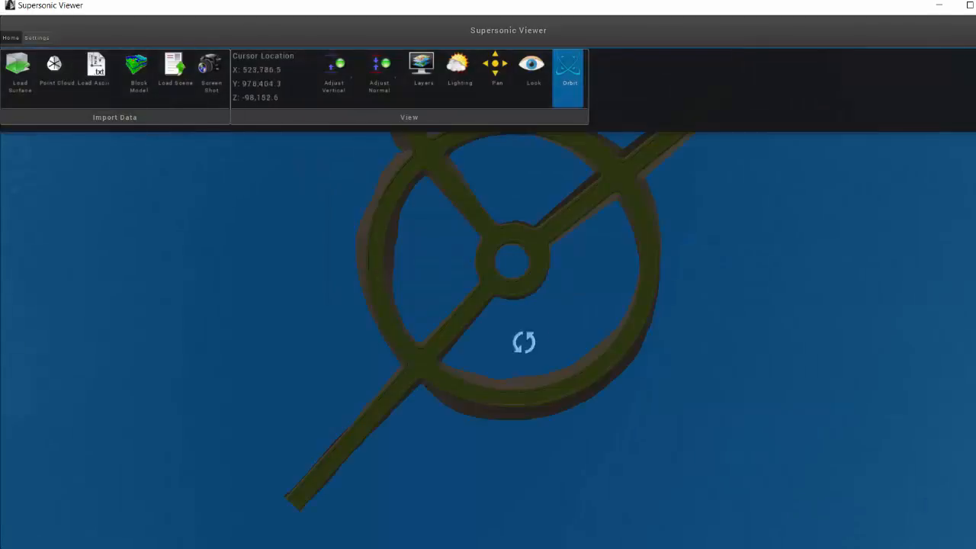
pyautogui.moveTo(523, 342); pyautogui.dragTo(531, 239)
pyautogui.moveTo(488, 401); pyautogui.dragTo(600, 416)
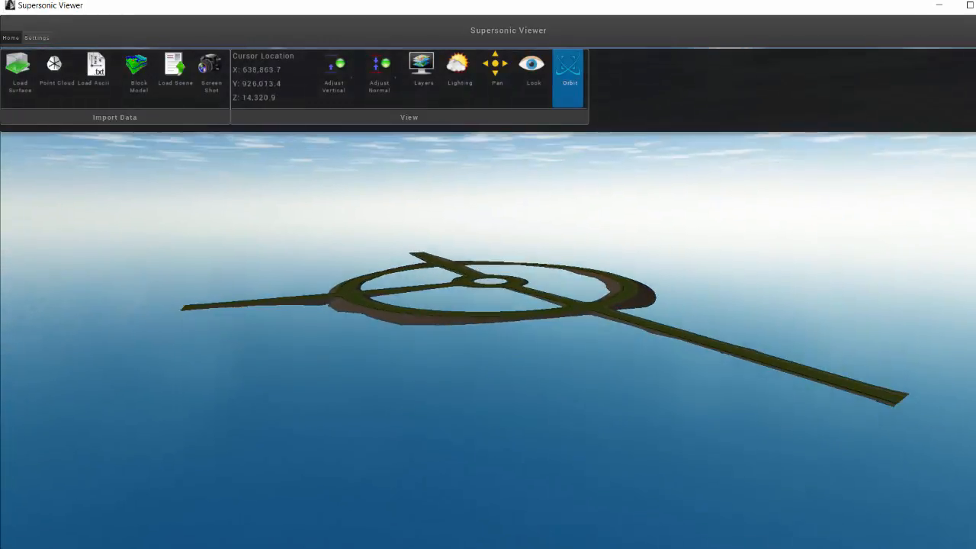